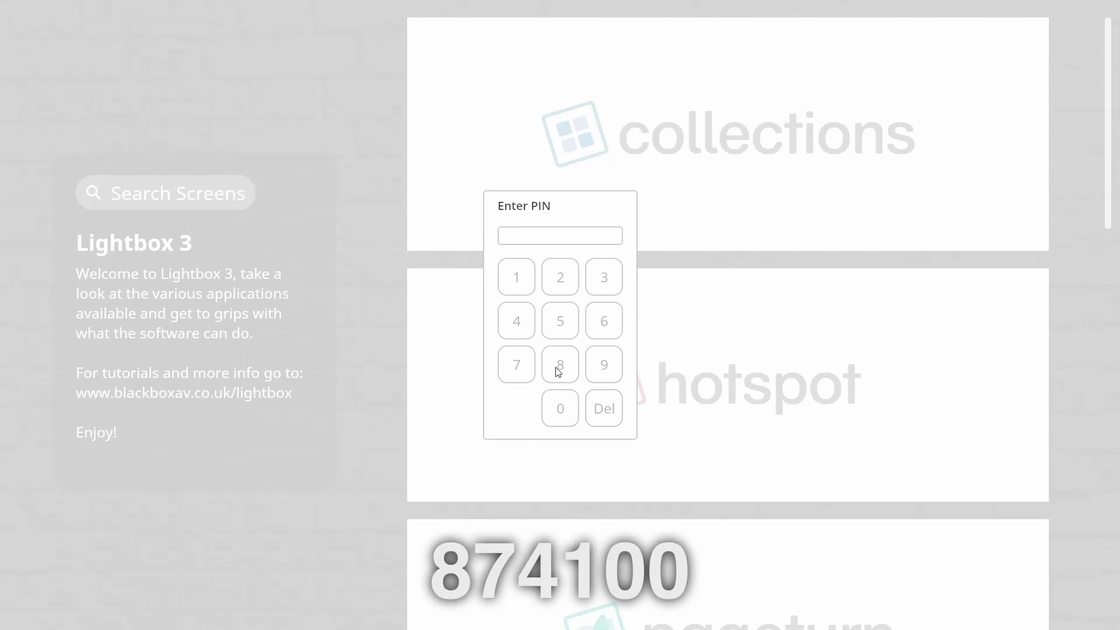
- Enter the PIN to unlock access to the Lightbox 3 Manager
left_click(559, 374)
left_click(516, 374)
left_click(518, 329)
left_click(565, 400)
left_click(565, 400)
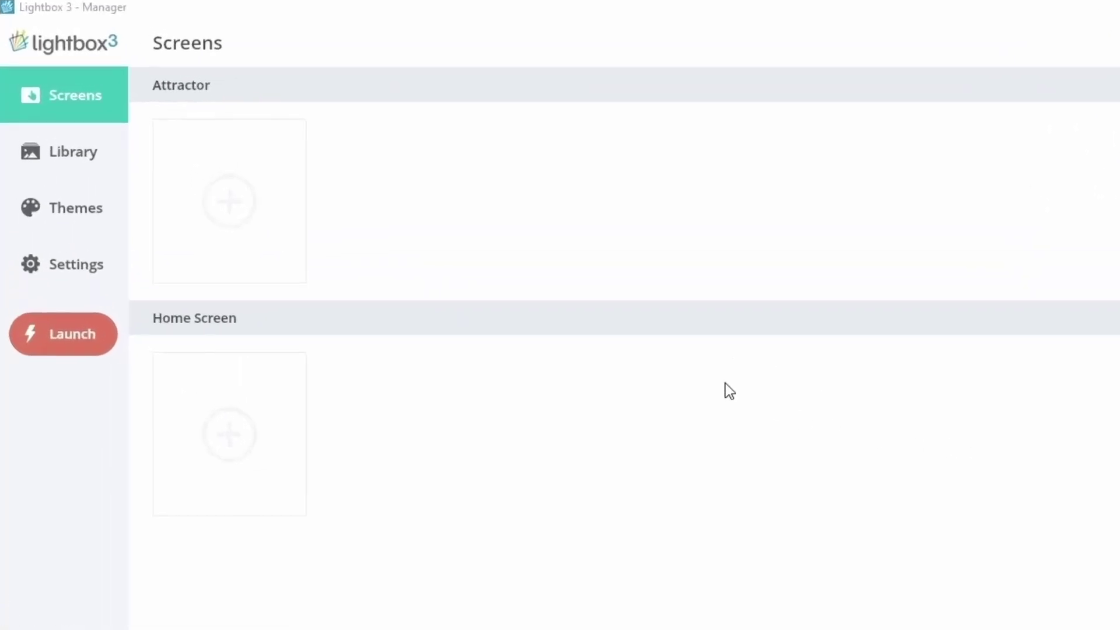
- Import the audio, image and PDF folders from PageTurn Tutorial Content into the media library
left_click(100, 166)
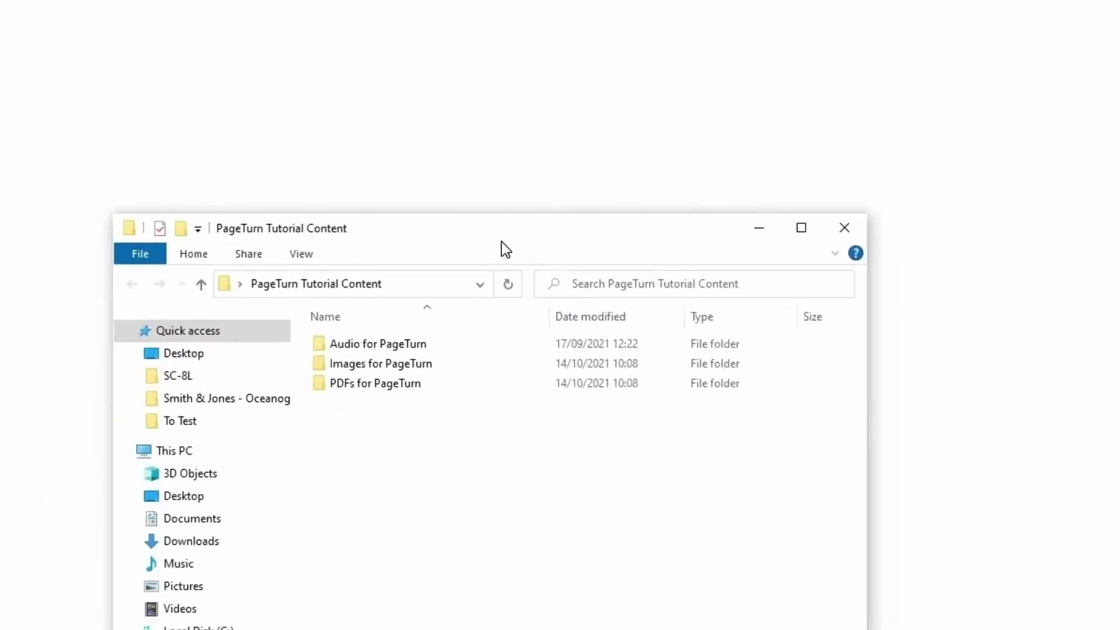
left_click_drag(464, 458, 413, 141)
left_click(826, 217)
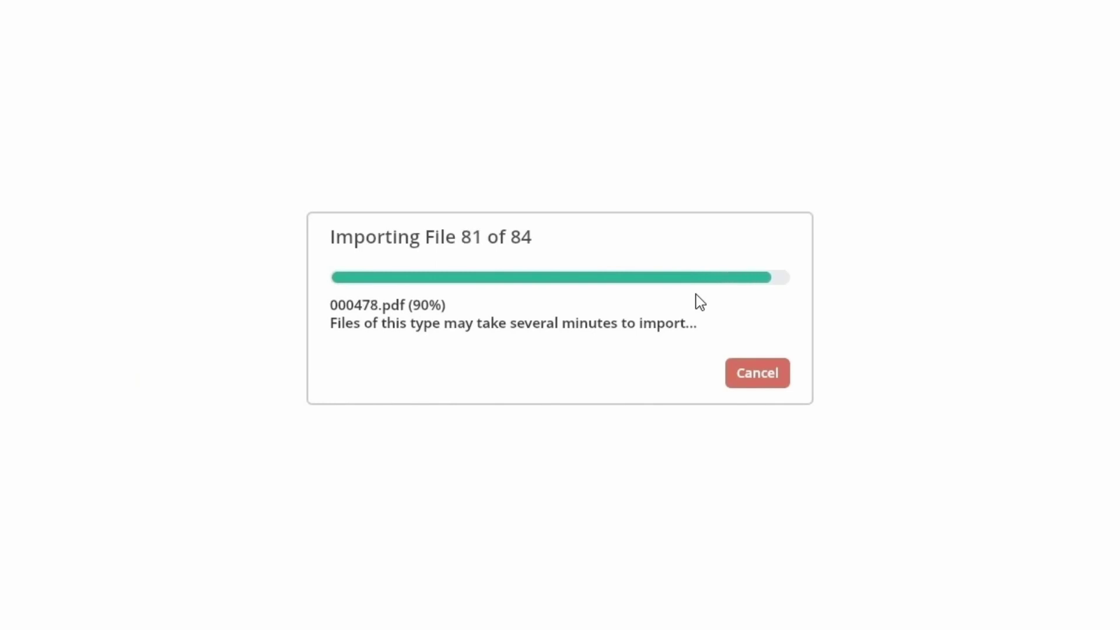
left_click(758, 356)
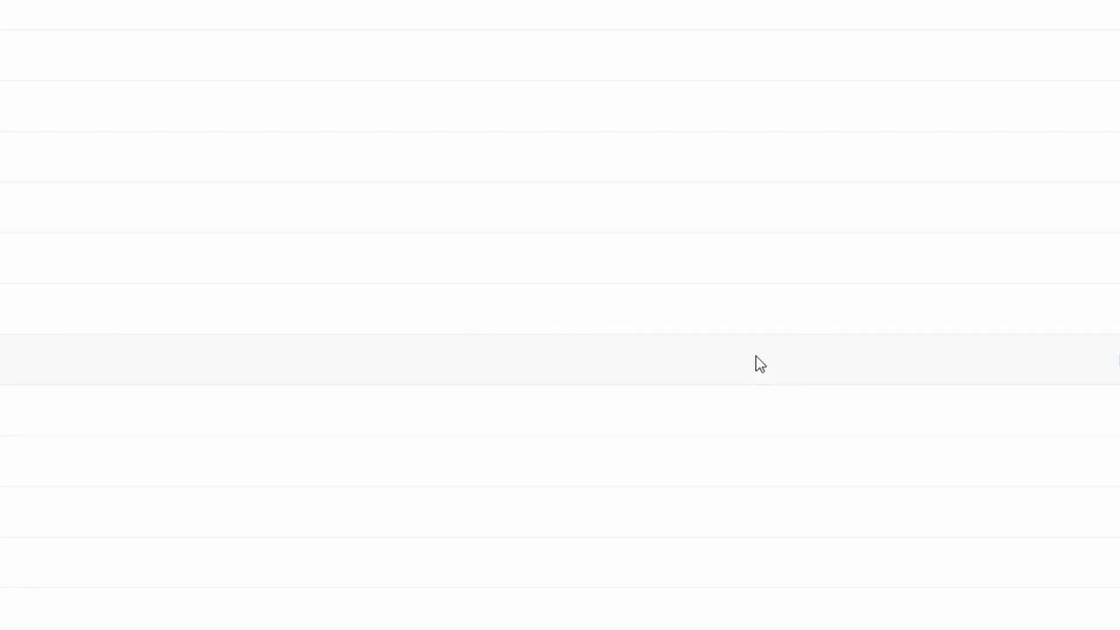
- Filter the library by media type, switching the image, video, audio and PDF filters off and on
left_click(179, 37)
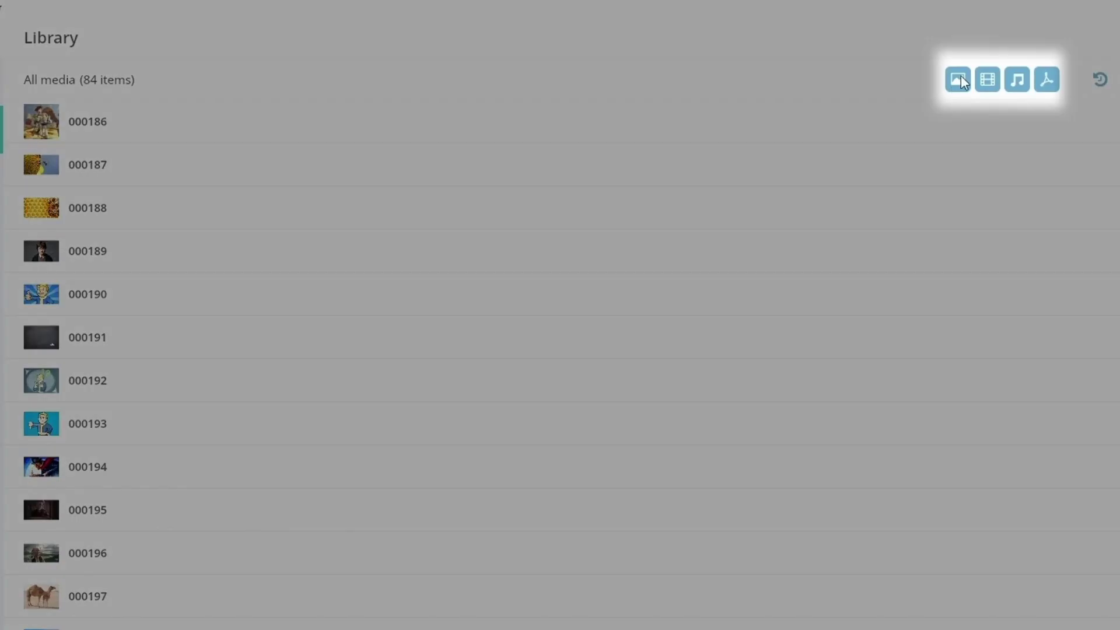
left_click(778, 60)
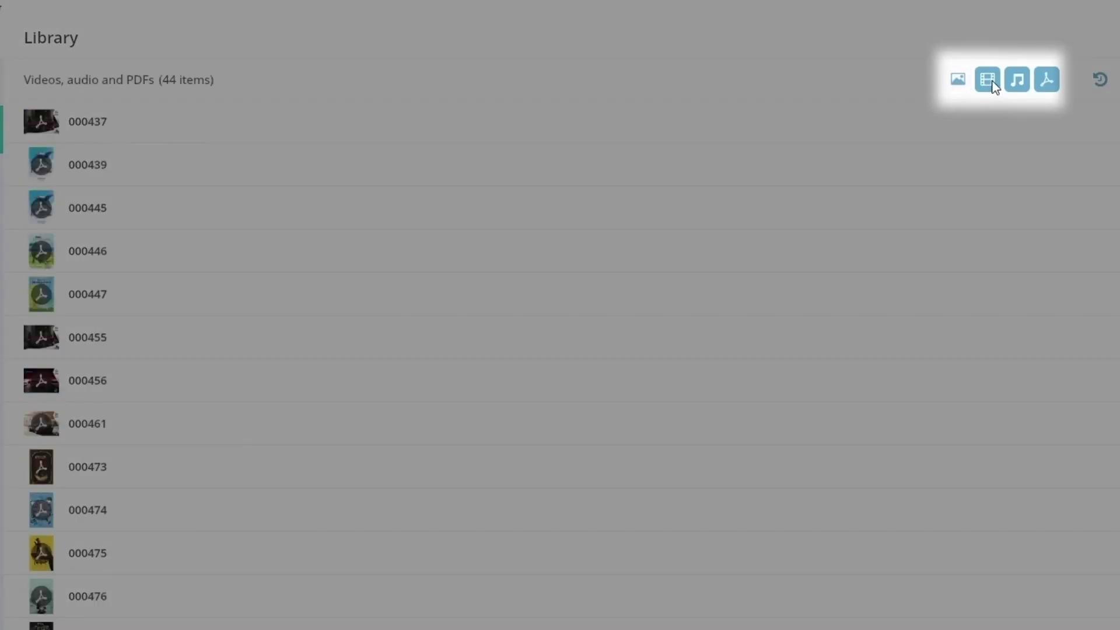
left_click(988, 82)
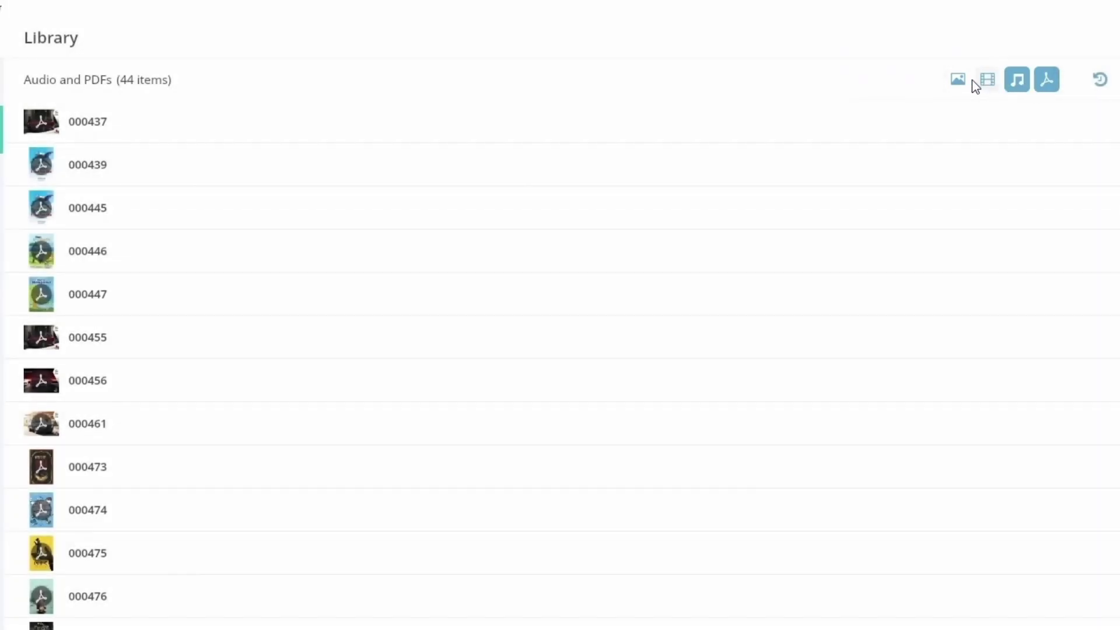
left_click(958, 79)
left_click(832, 60)
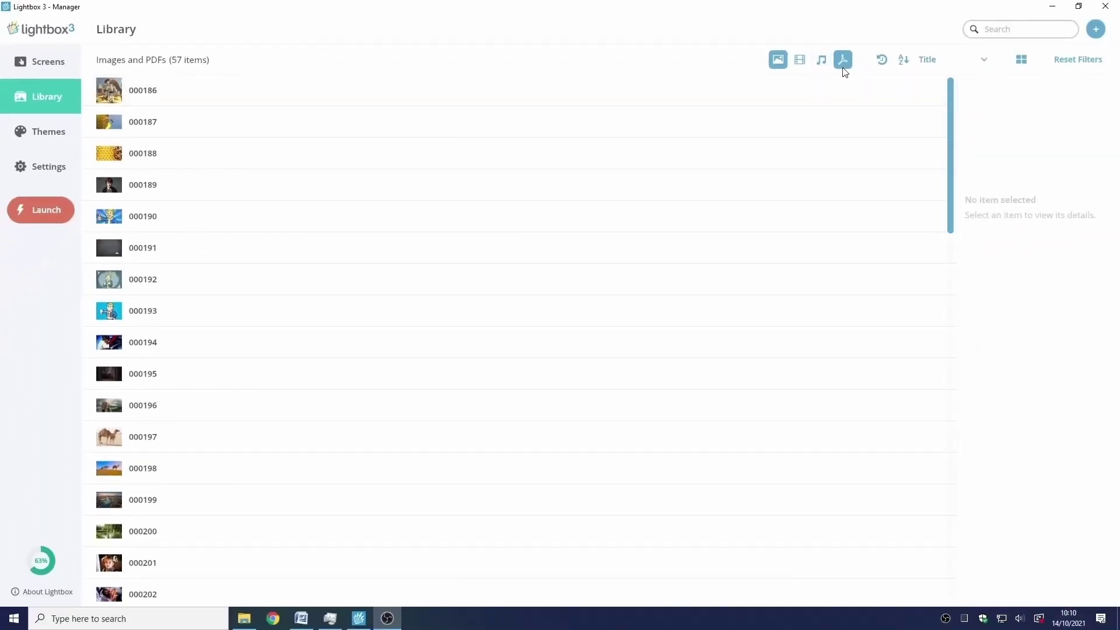
left_click(853, 62)
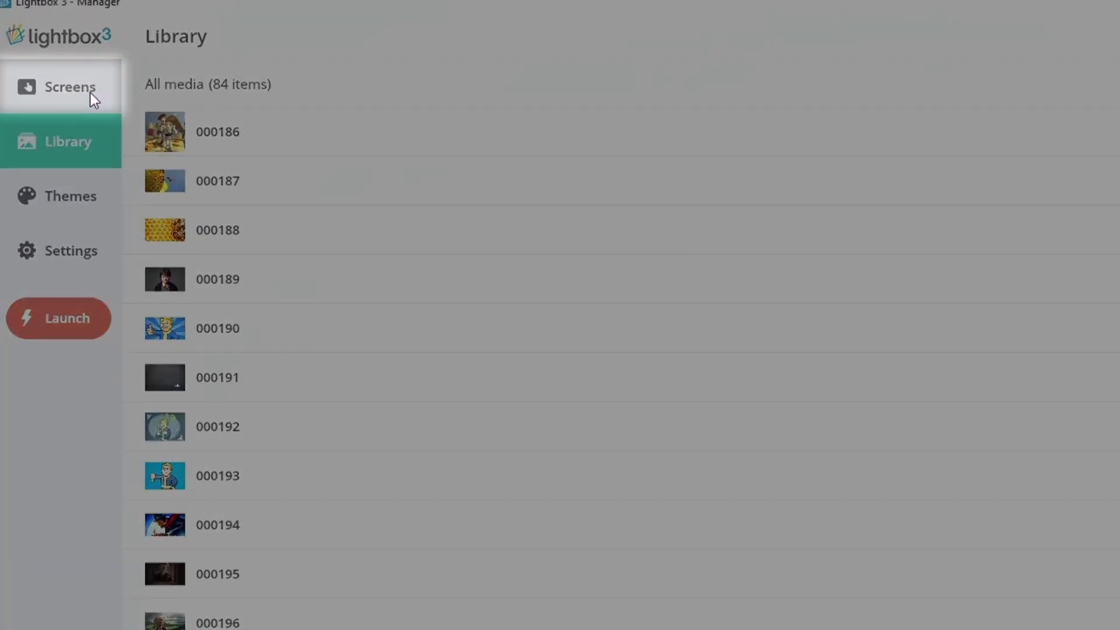
- Create a new screen of the Page Turn type
left_click(60, 65)
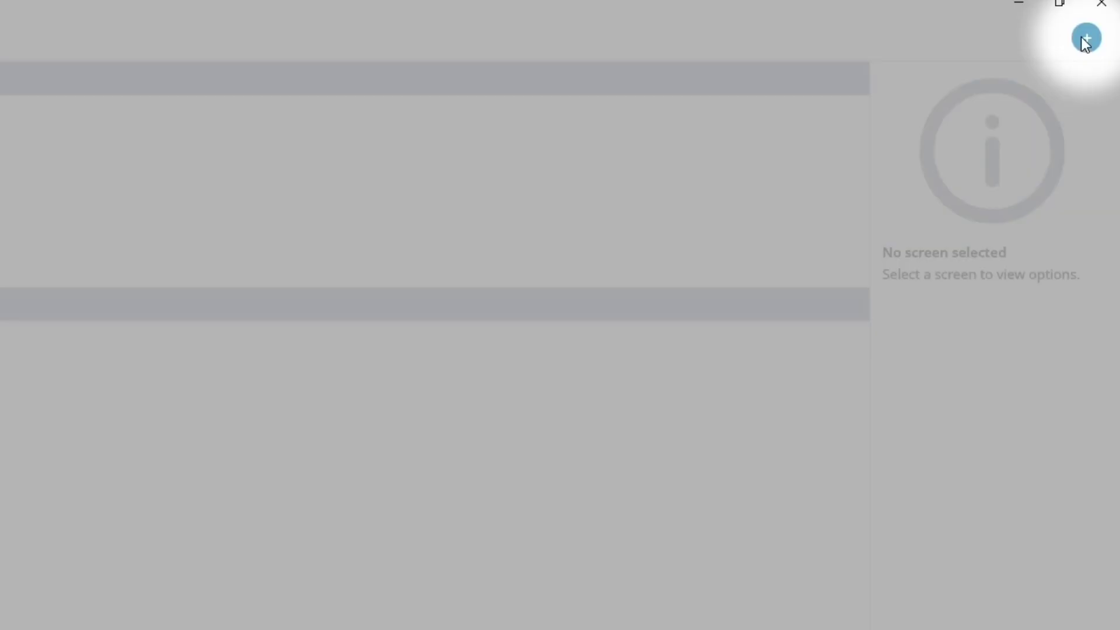
left_click(1085, 38)
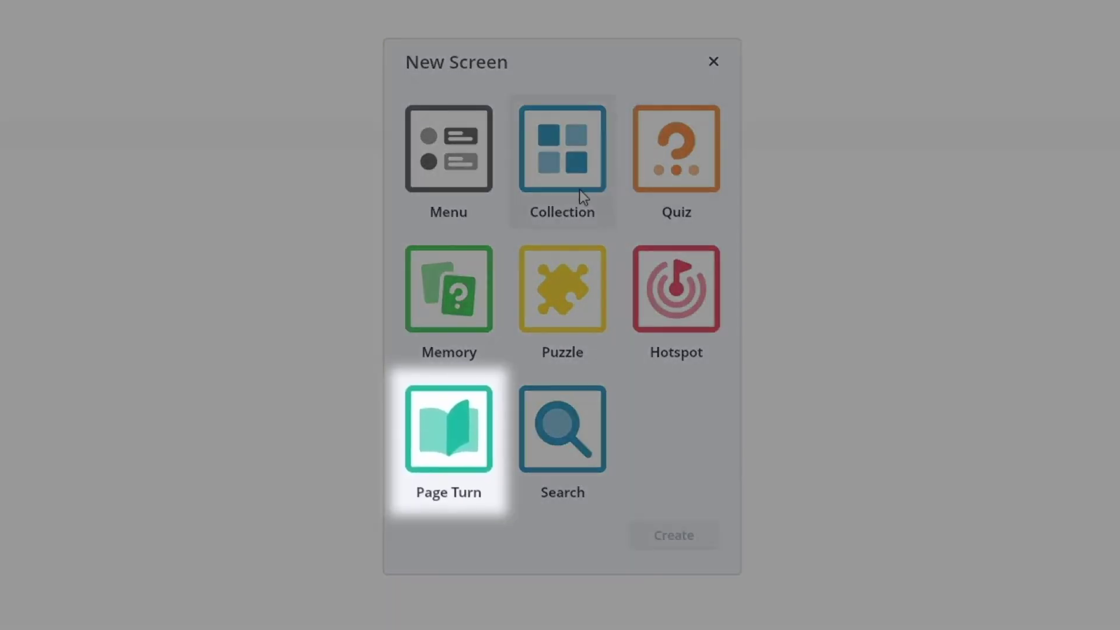
left_click(455, 418)
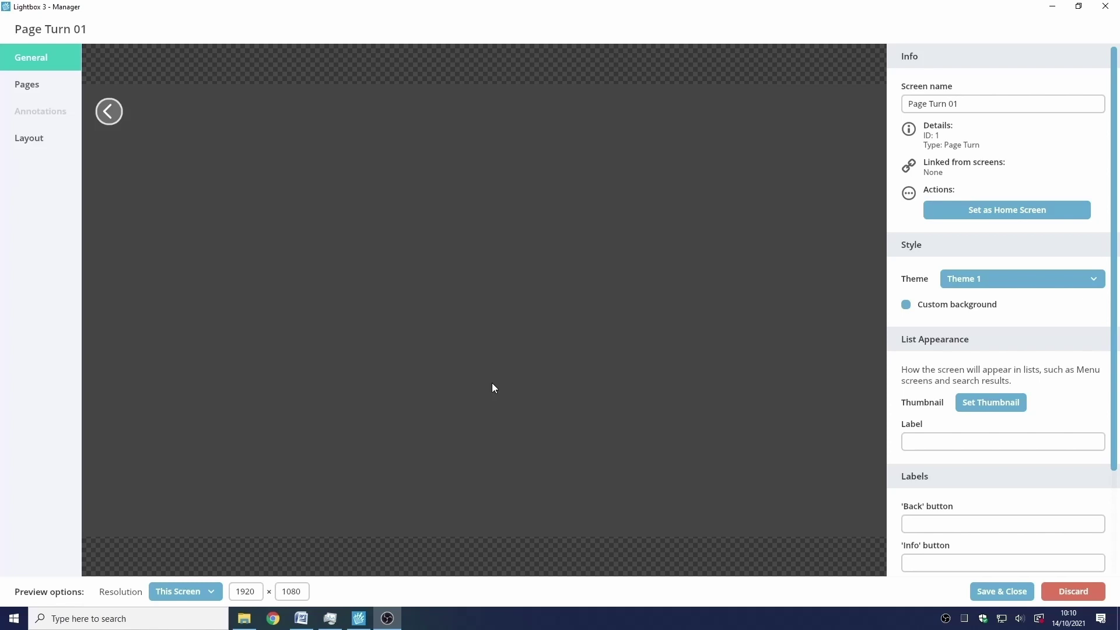
- Rename the new screen as My First PageTurn
triple_click(983, 100)
key("BackSpace")
type("My First P")
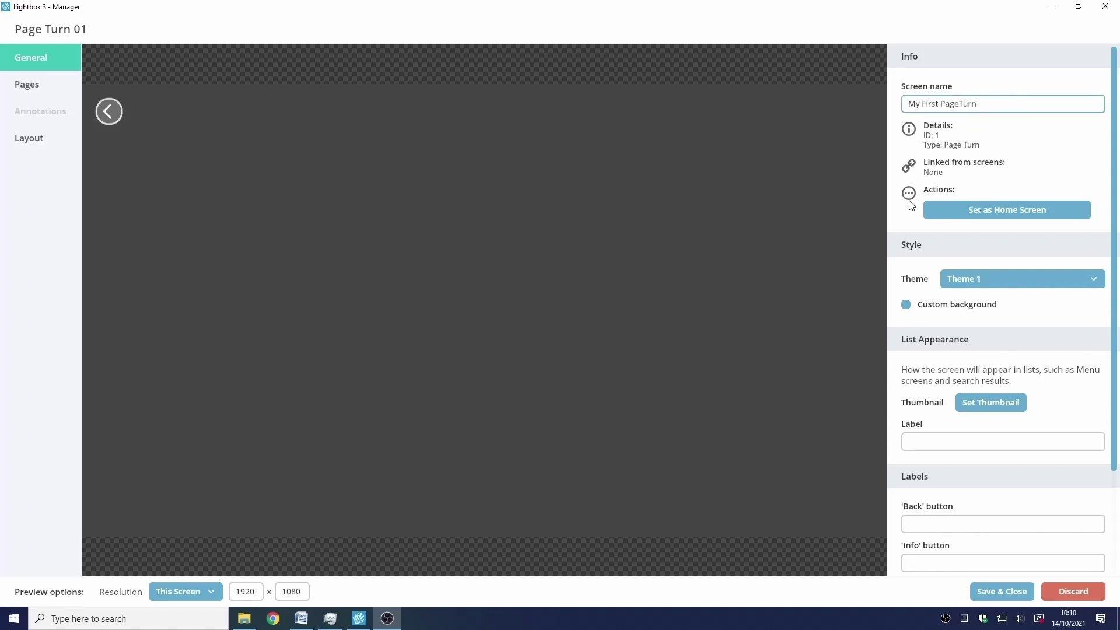
- Import PDF 000474 from the library as the pages of the Page Turn screen
left_click(24, 83)
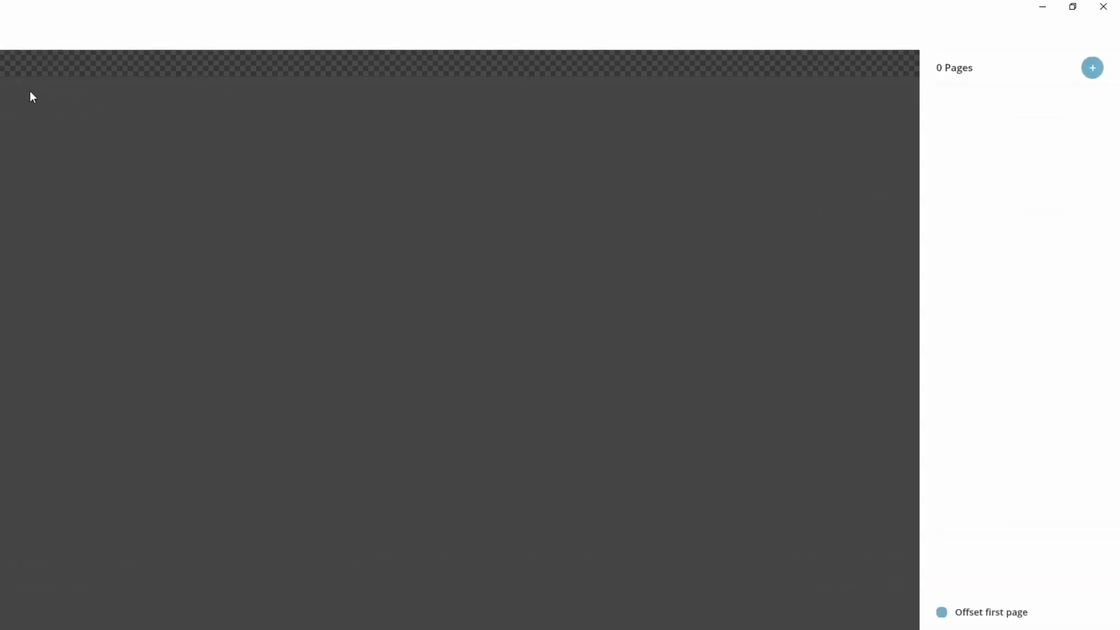
left_click(1070, 117)
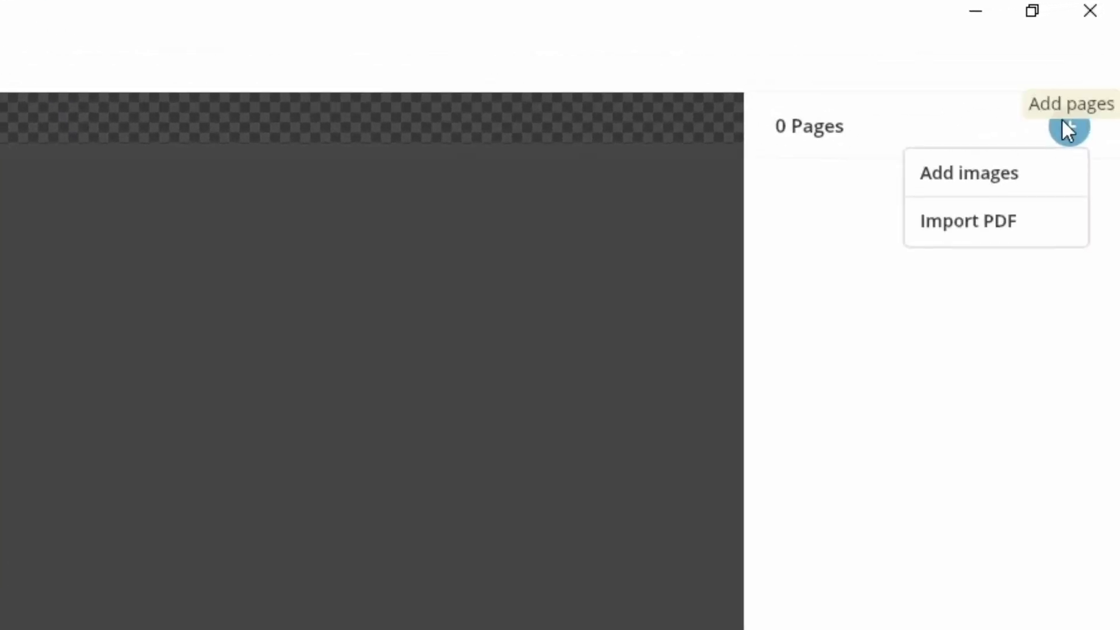
left_click(994, 219)
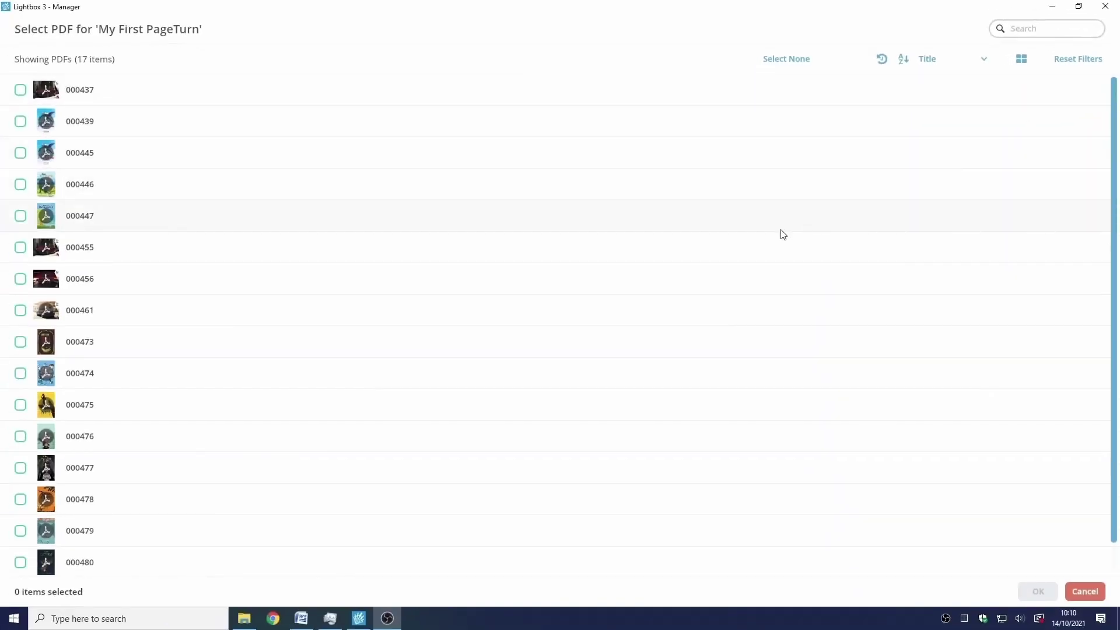
scroll(783, 235, "down", 1)
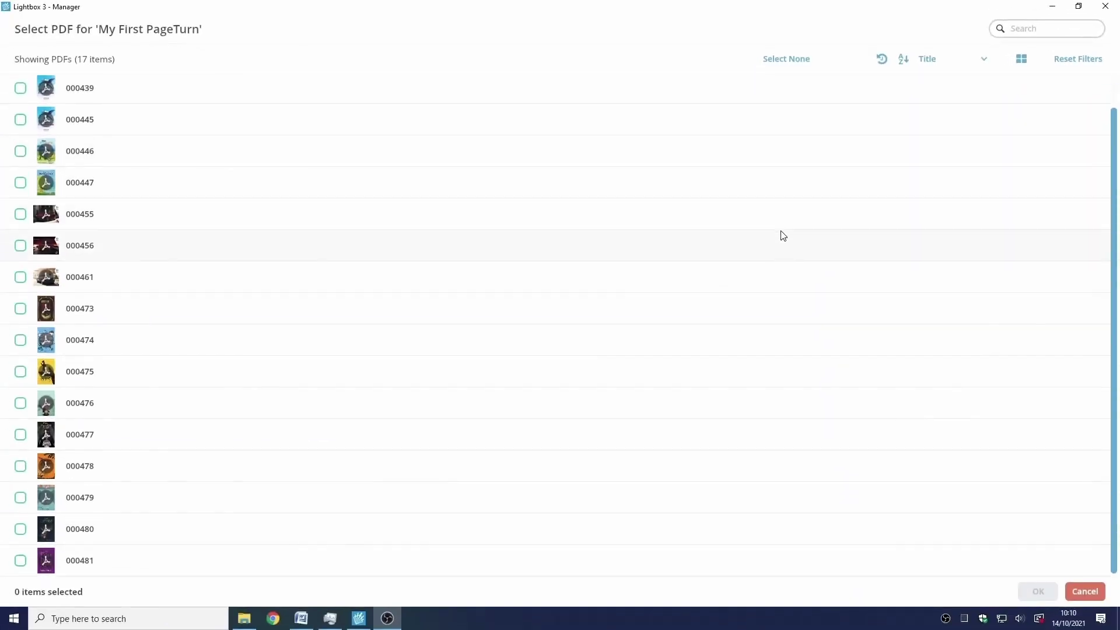
left_click(628, 347)
left_click(1050, 593)
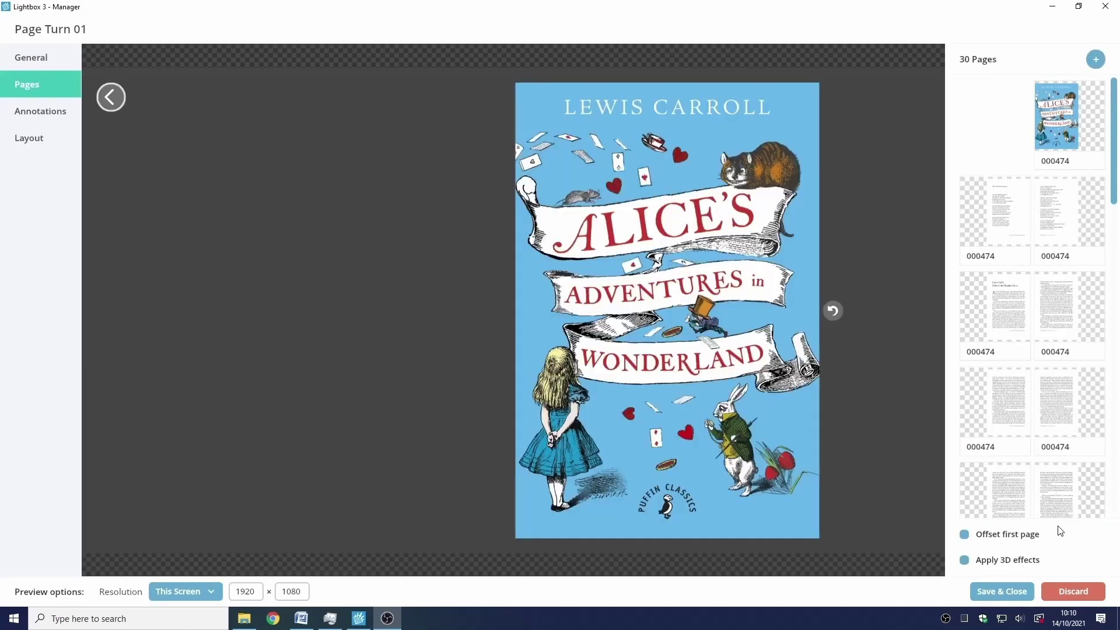
- Move the Alice's Adventures in Wonderland cover from page 1 to page 4, and select the new first page
left_click(1081, 135)
mouse_move(887, 162)
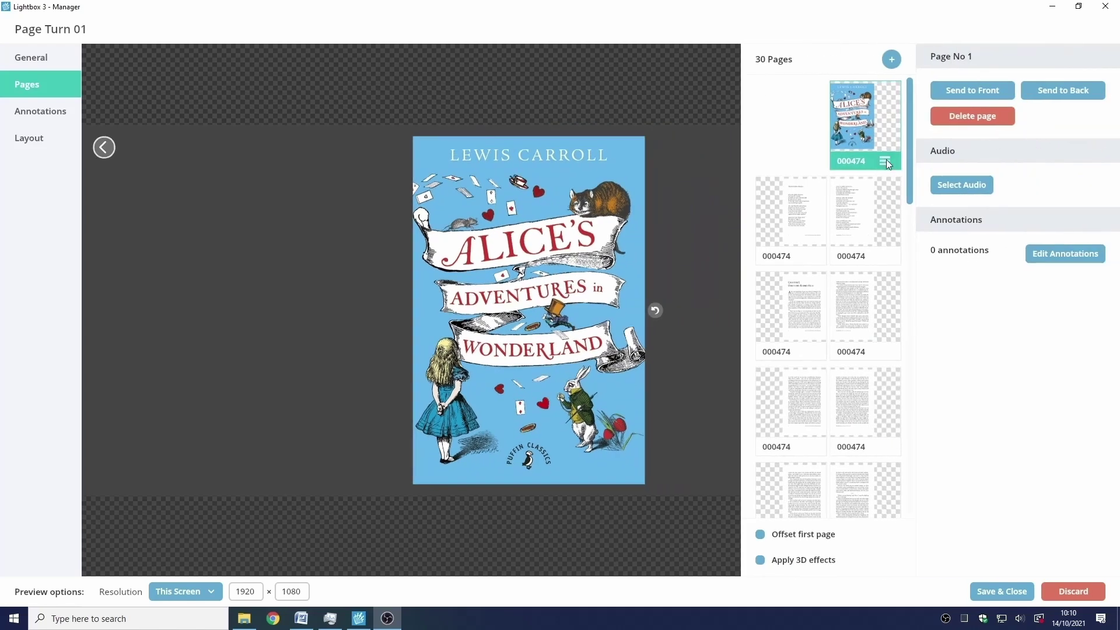
left_click_drag(882, 160, 813, 349)
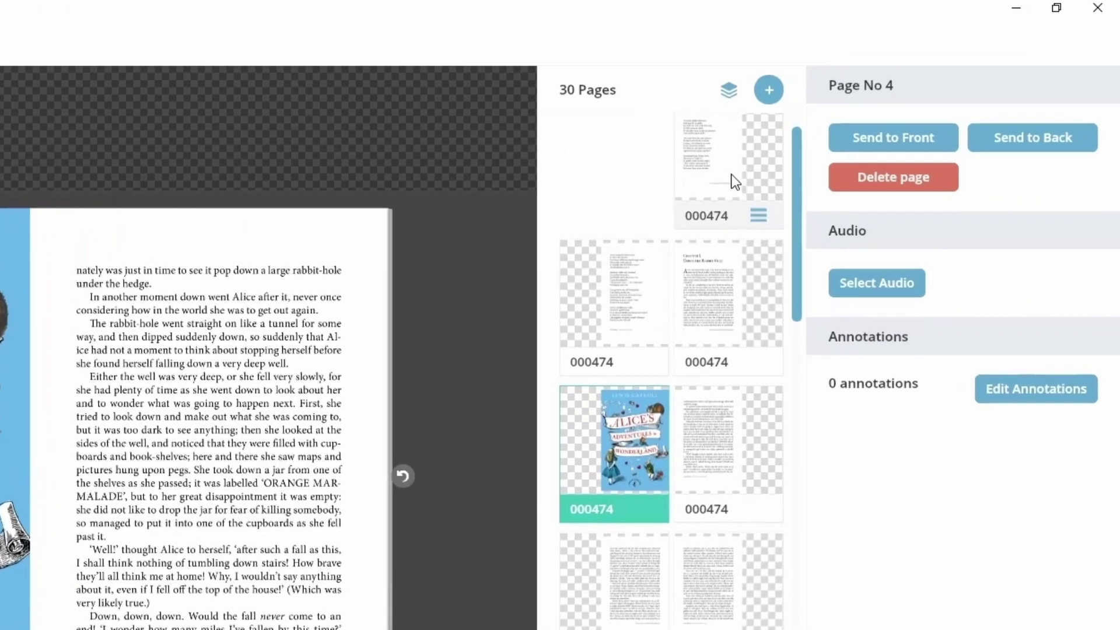
left_click(868, 113)
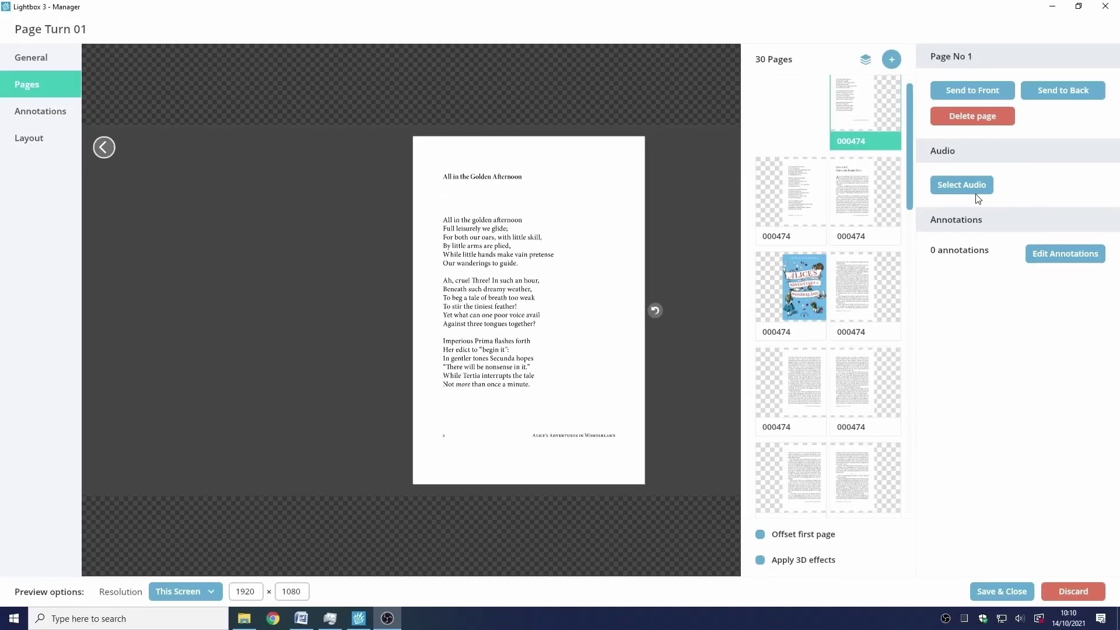
- Replace the PDF pages with the library images 000187 through 000197
left_click(891, 58)
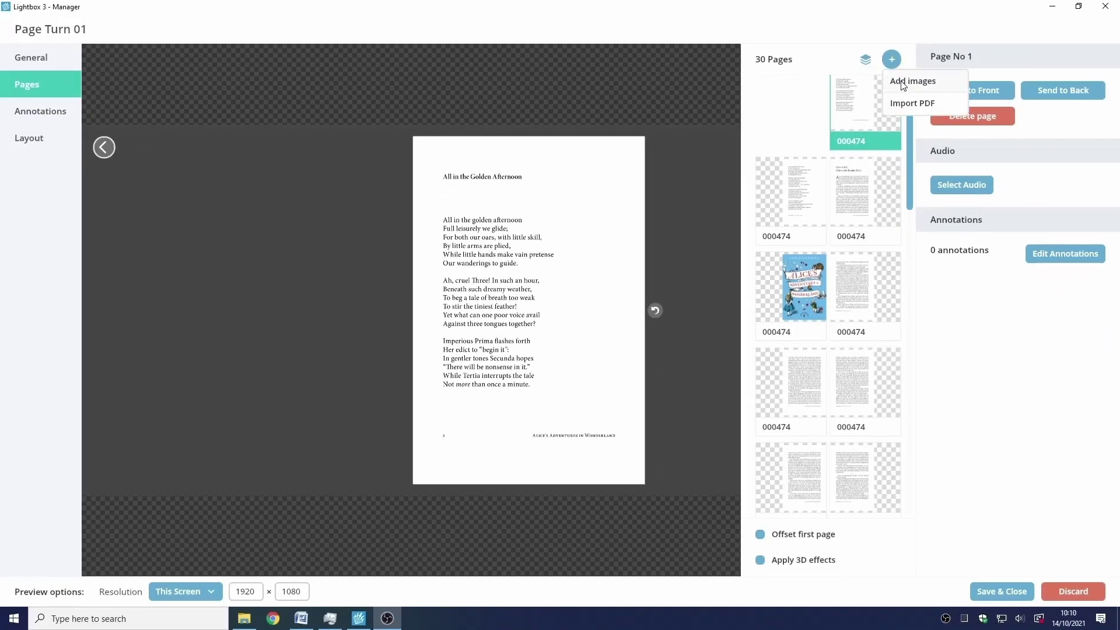
left_click(903, 83)
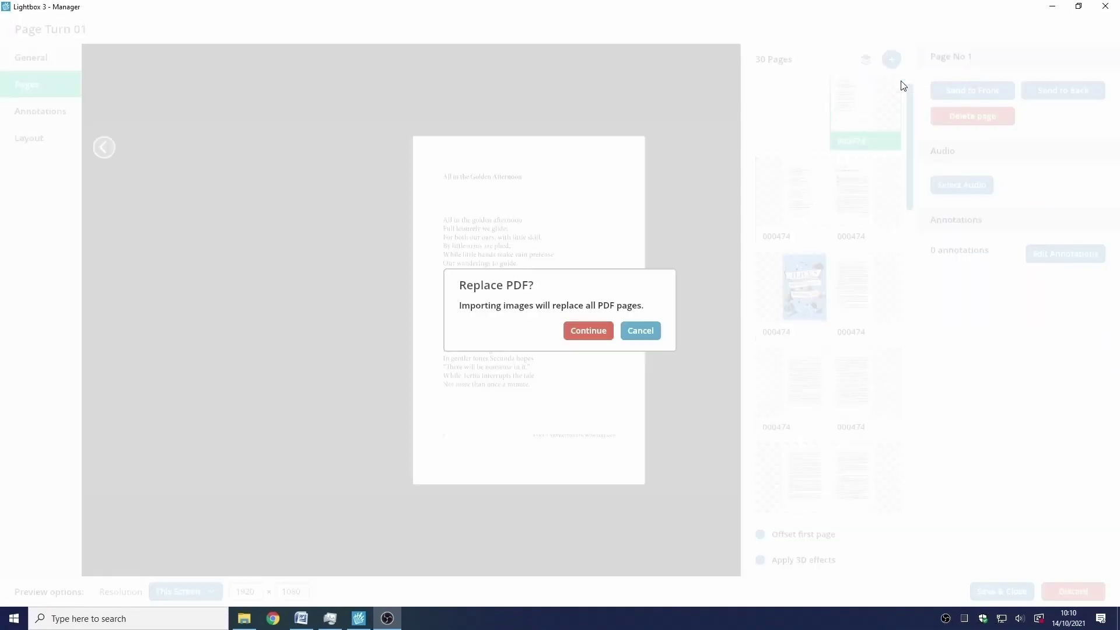
left_click(587, 330)
left_click(330, 118)
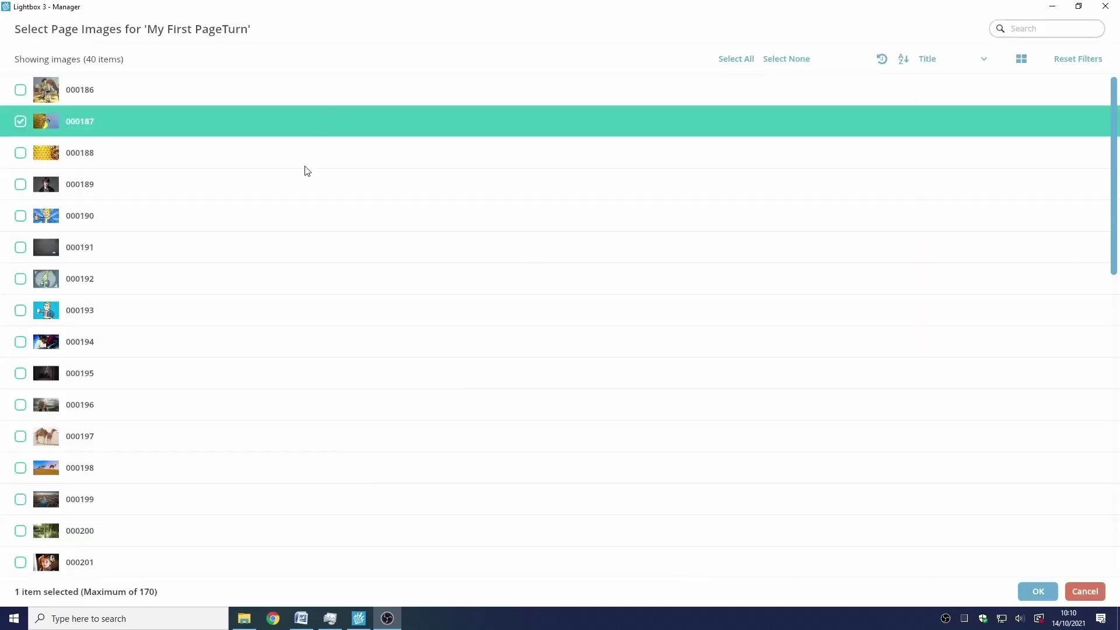
left_click(114, 435, "shift")
left_click(1027, 594)
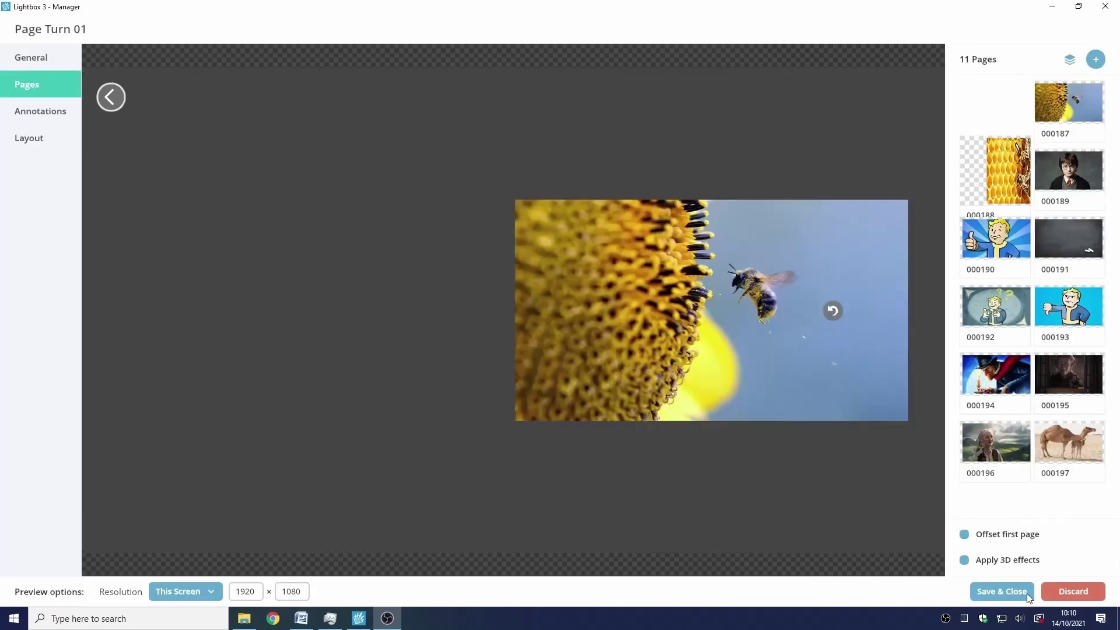
- Replace all existing image pages by importing PDF 000473
left_click(1096, 59)
left_click(1049, 103)
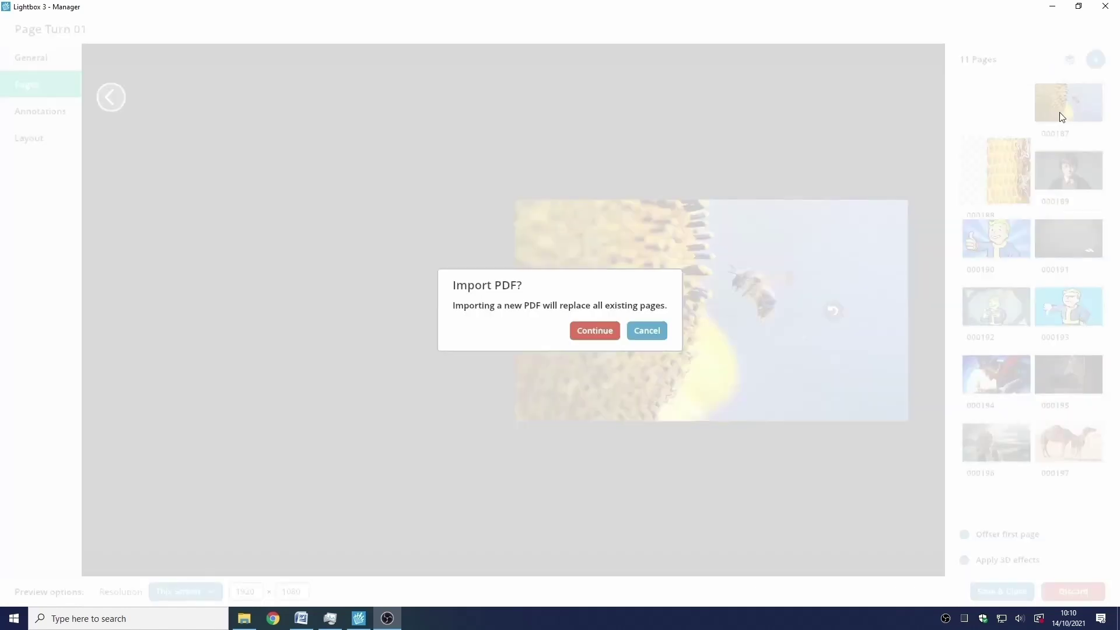
left_click(598, 332)
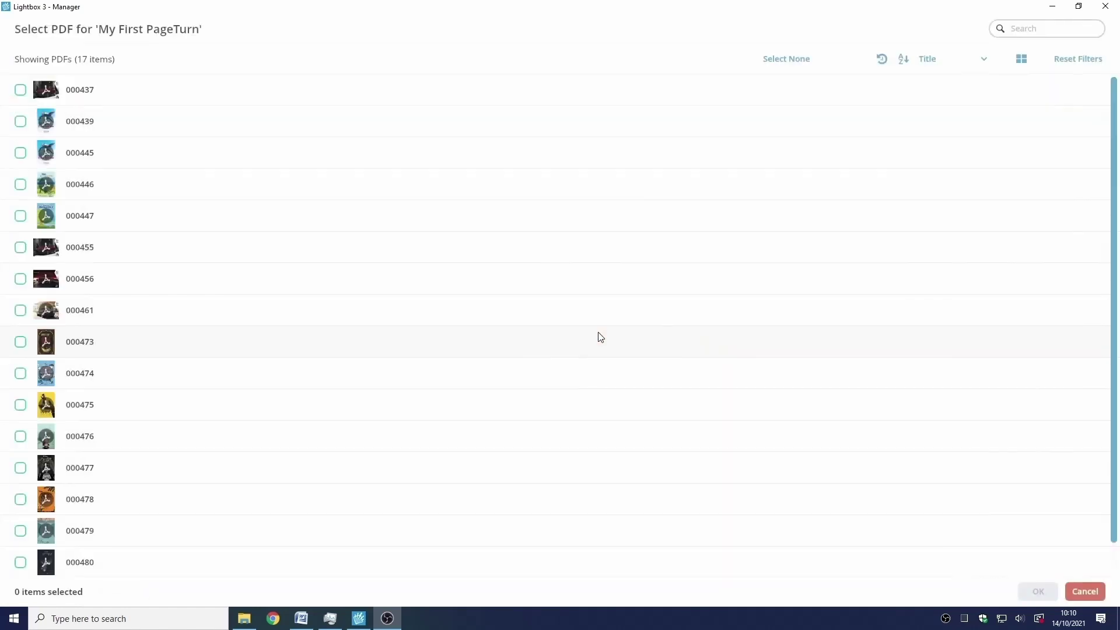
scroll(223, 434, "down", 1)
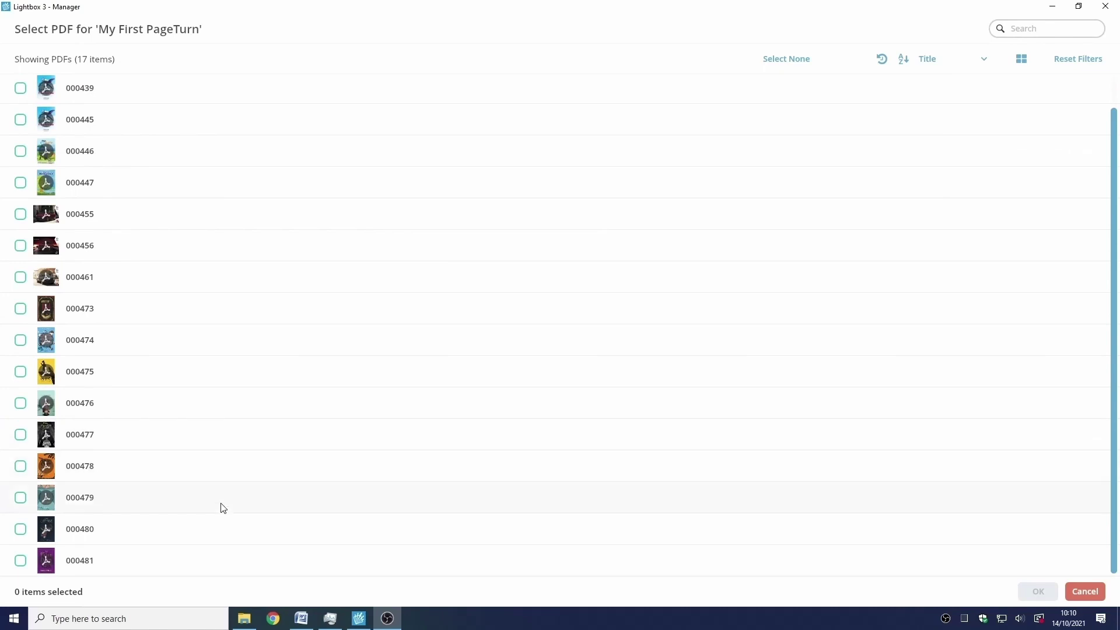
scroll(211, 475, "up", 1)
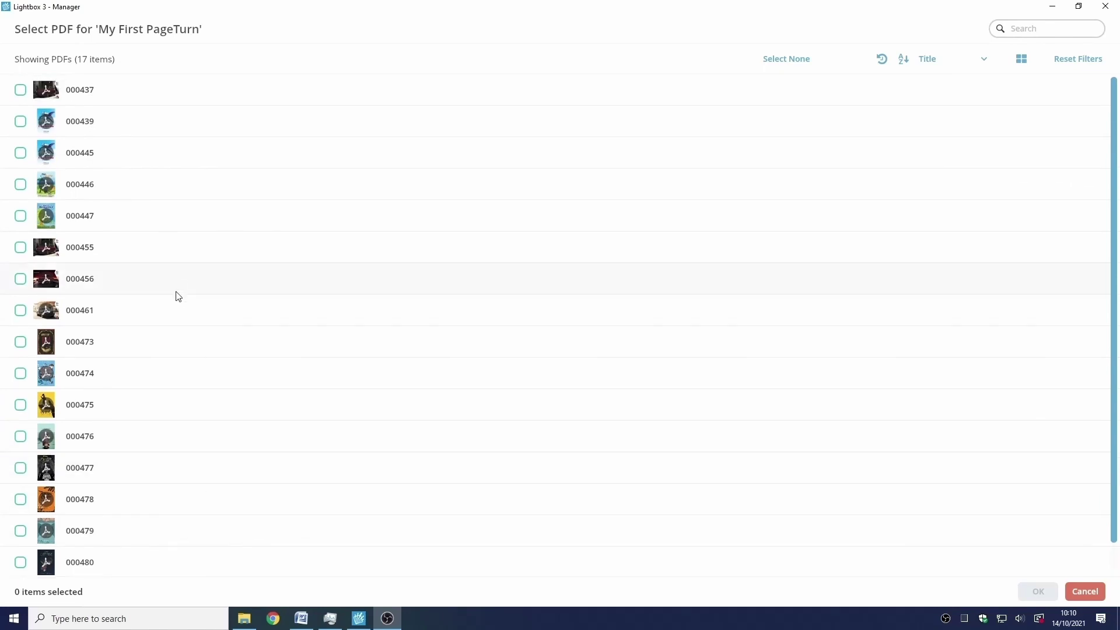
left_click(158, 349)
left_click(1038, 591)
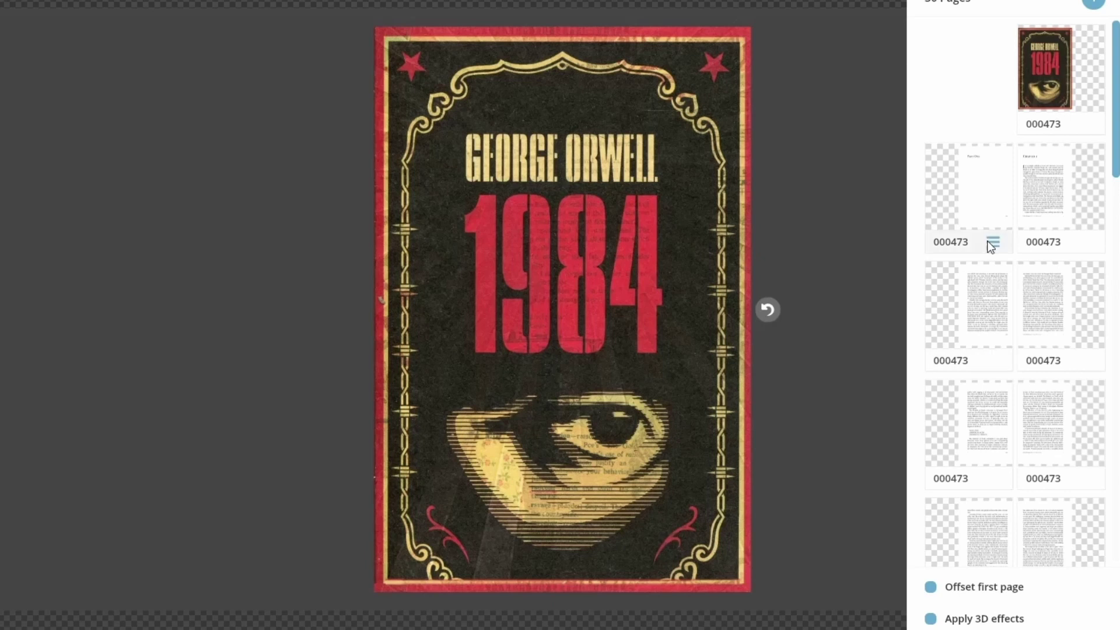
- Attach the audio 1984 Page (1) to page 3, the Chapter 1 page, and enable auto-play page audio
mouse_move(1048, 226)
left_click(1035, 206)
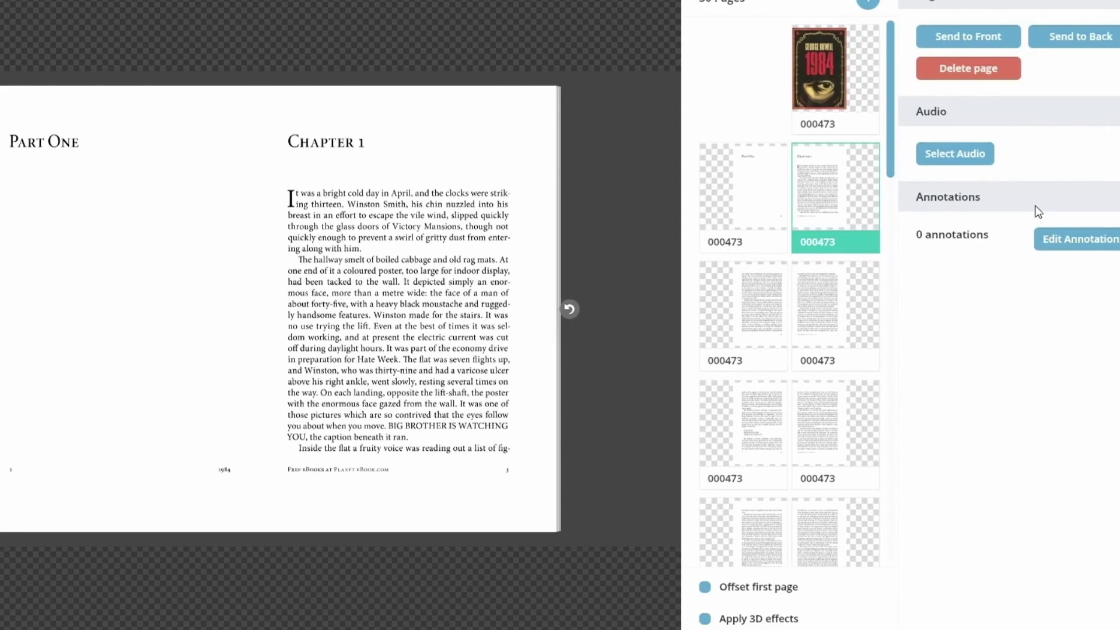
left_click(937, 155)
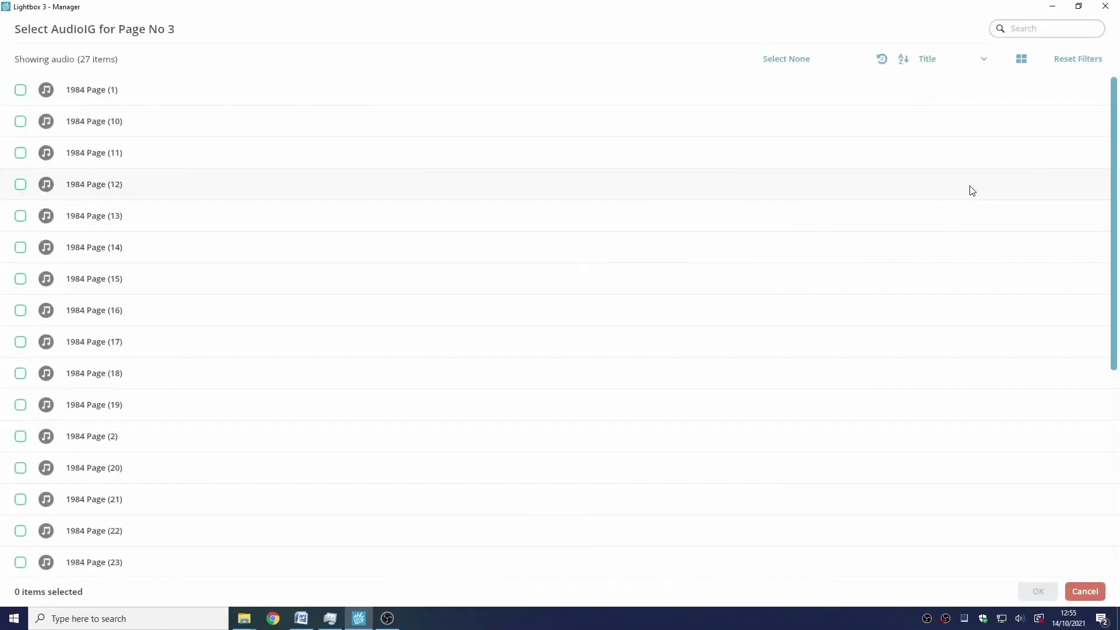
left_click(505, 93)
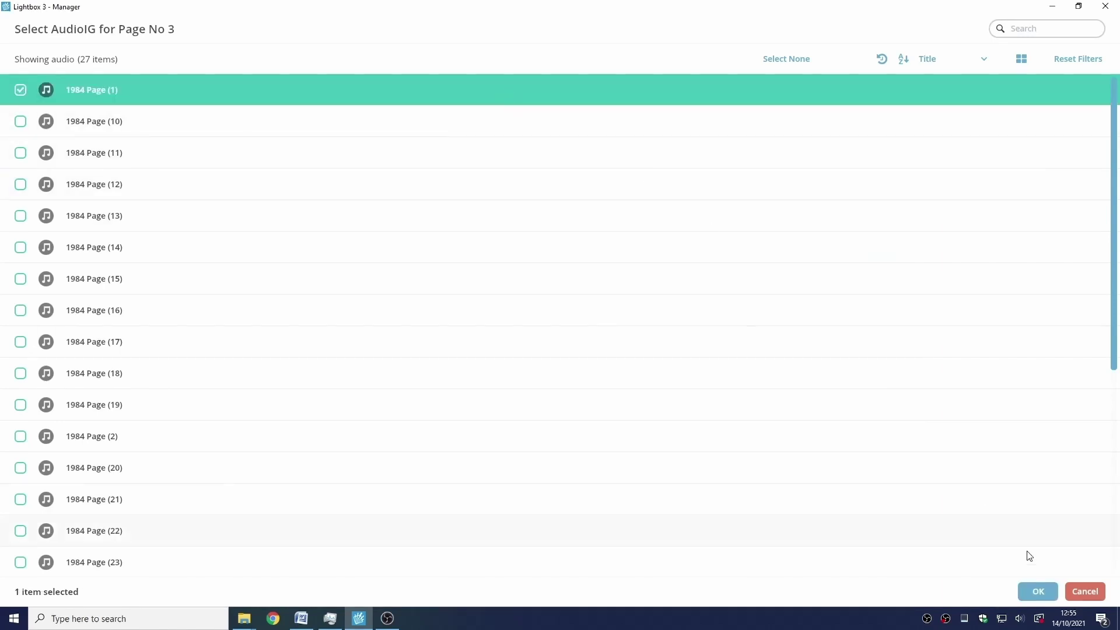
left_click(1041, 591)
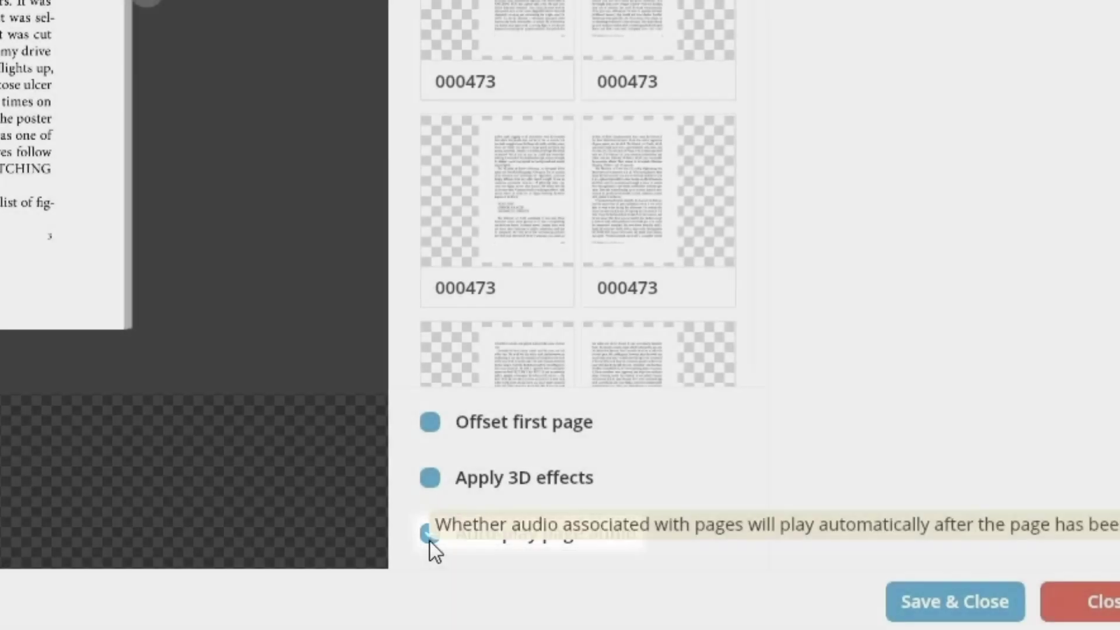
left_click(430, 535)
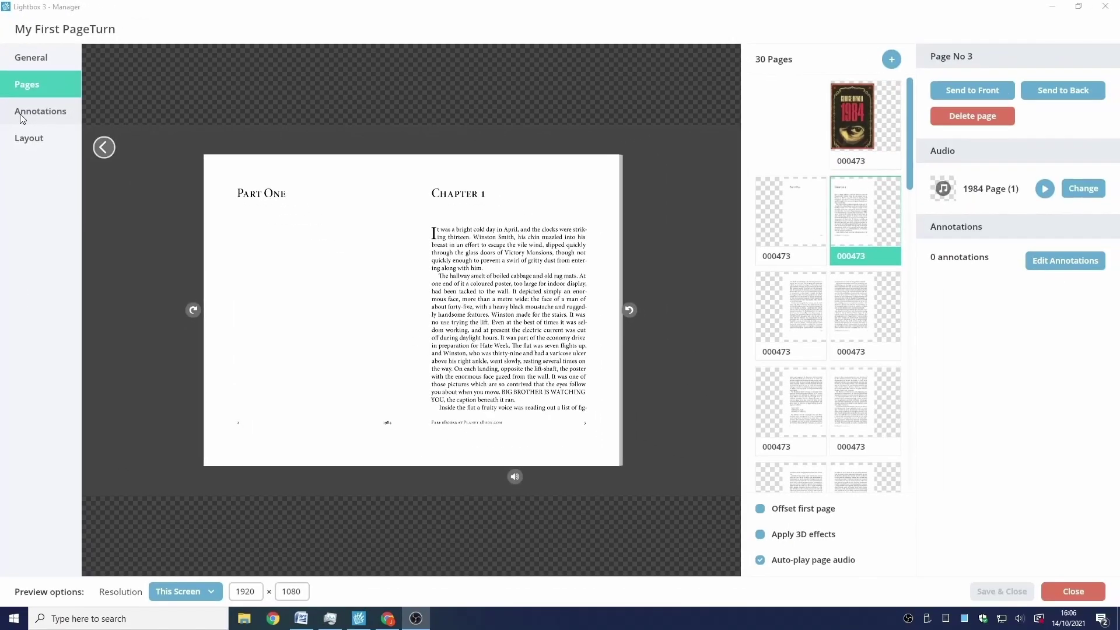
- Add an annotation to page 3 and move it outside the page edge, level with the first paragraph of Chapter 1
left_click(23, 113)
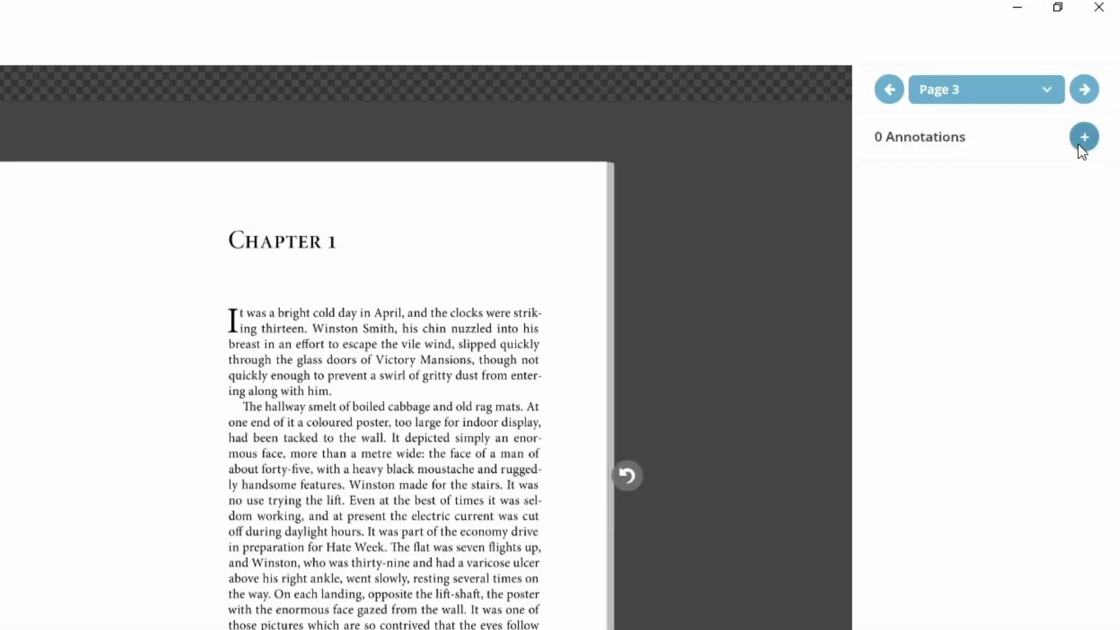
left_click(1080, 144)
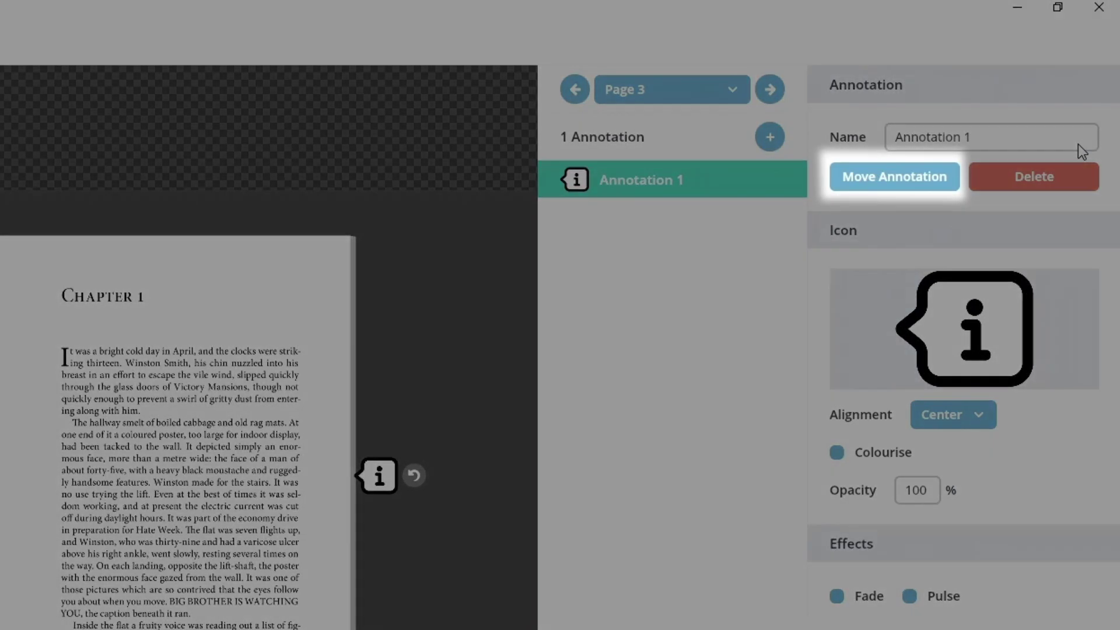
left_click(908, 180)
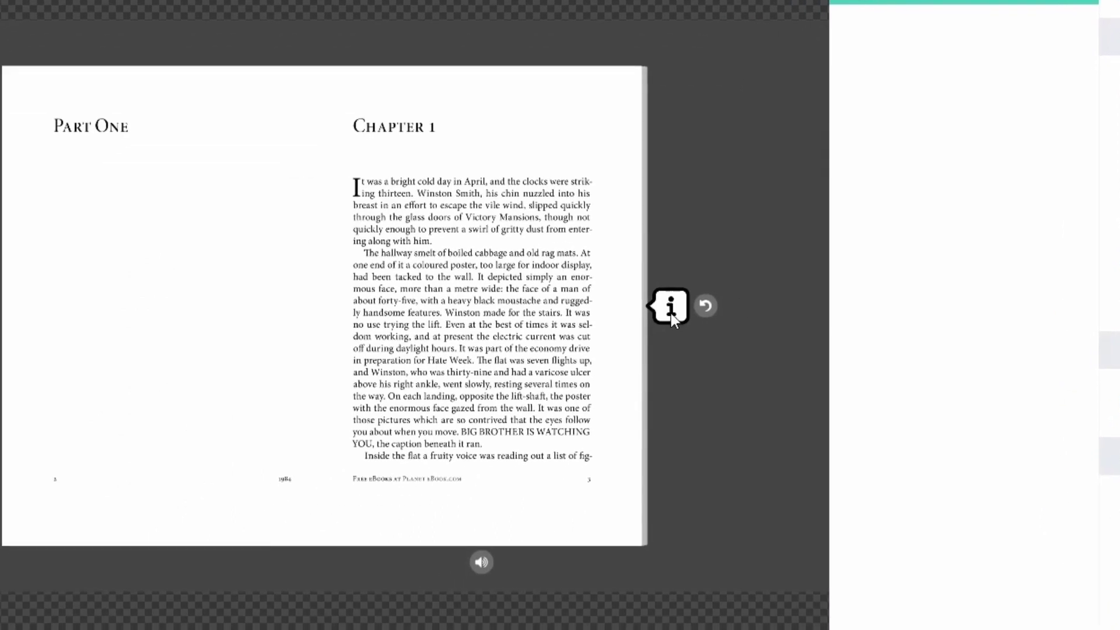
mouse_move(671, 313)
left_mouse_down()
mouse_move(653, 445)
mouse_move(674, 318)
mouse_move(676, 202)
left_mouse_up()
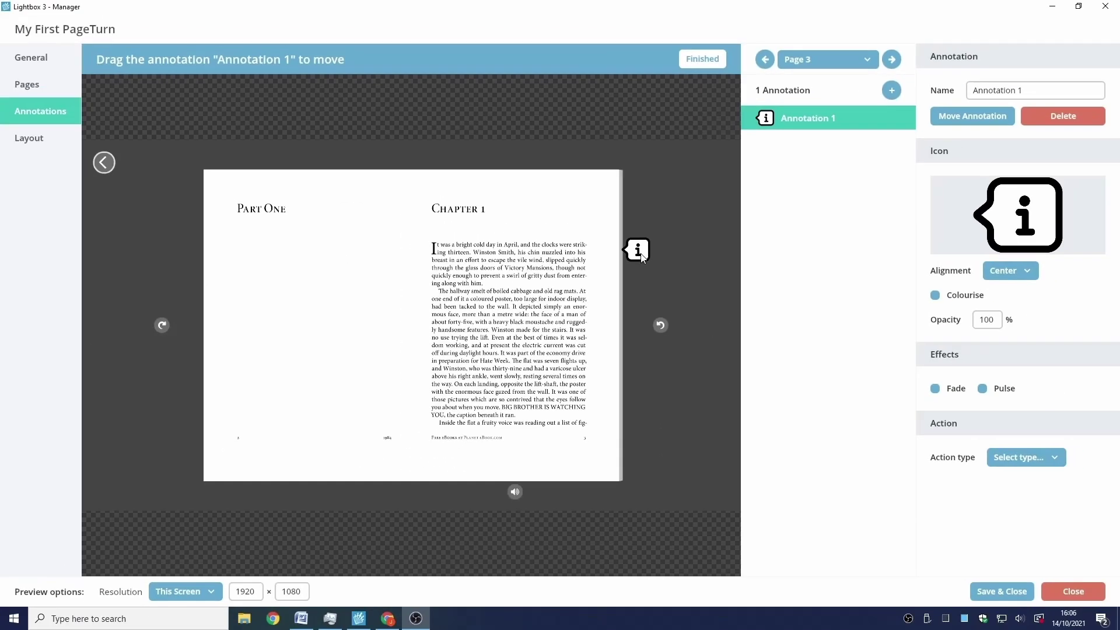
left_click_drag(642, 257, 642, 256)
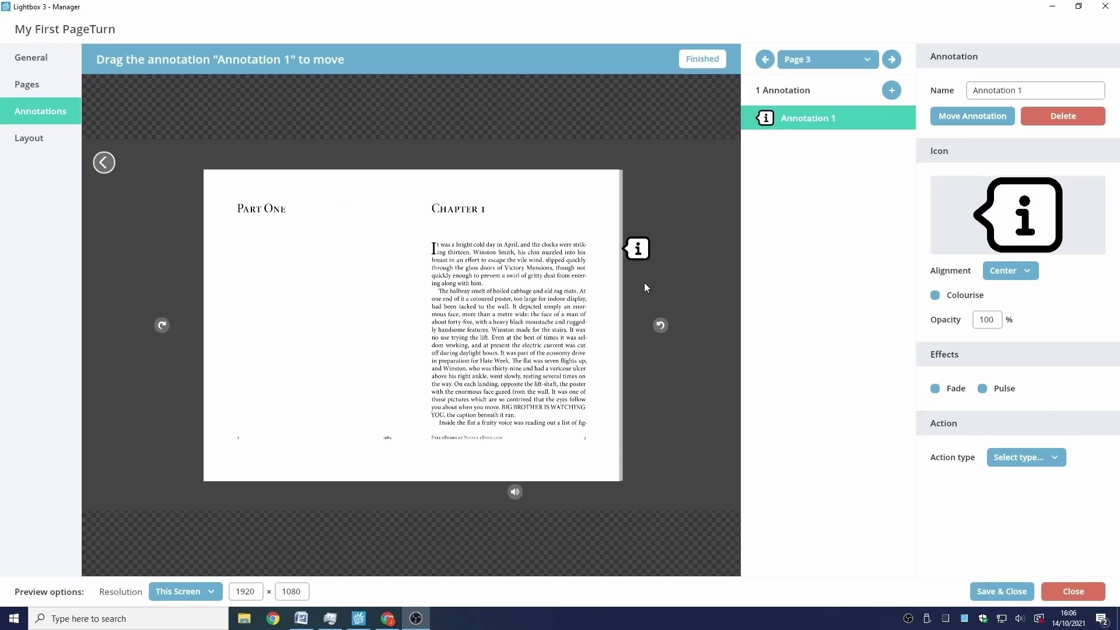
- Change the Annotation 1 icon to the preset solid teardrop with a question mark
left_click(1032, 214)
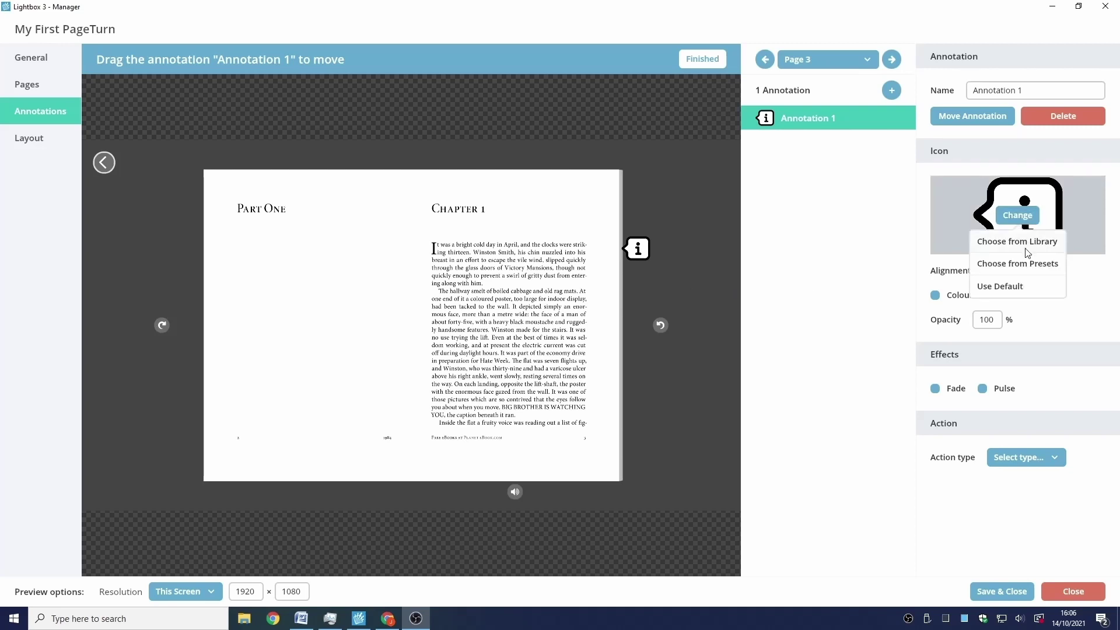
left_click(1026, 265)
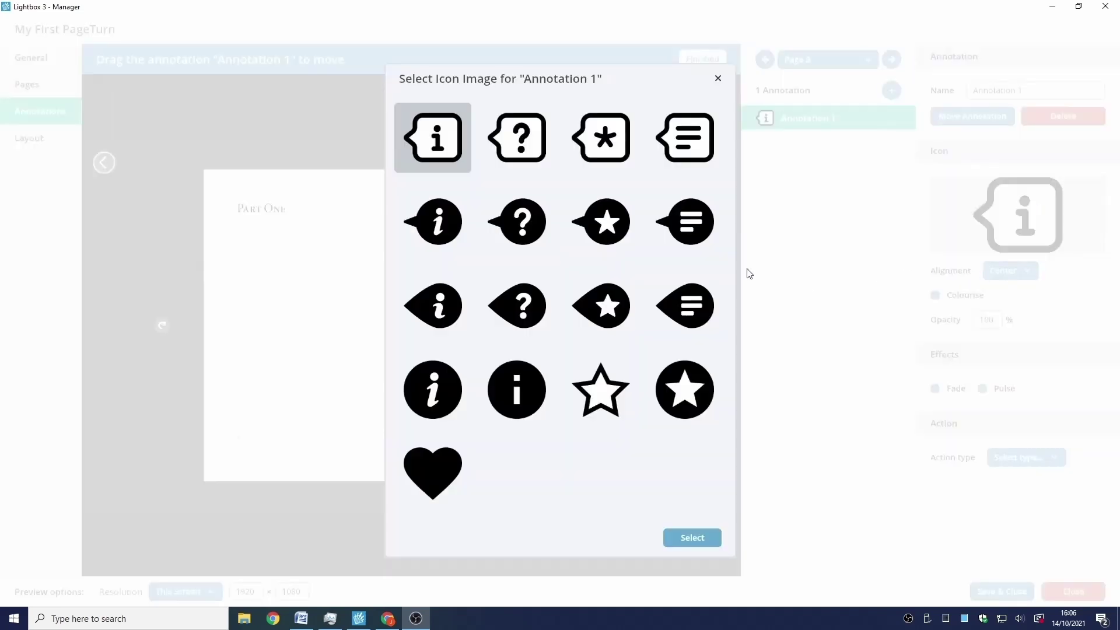
left_click(507, 308)
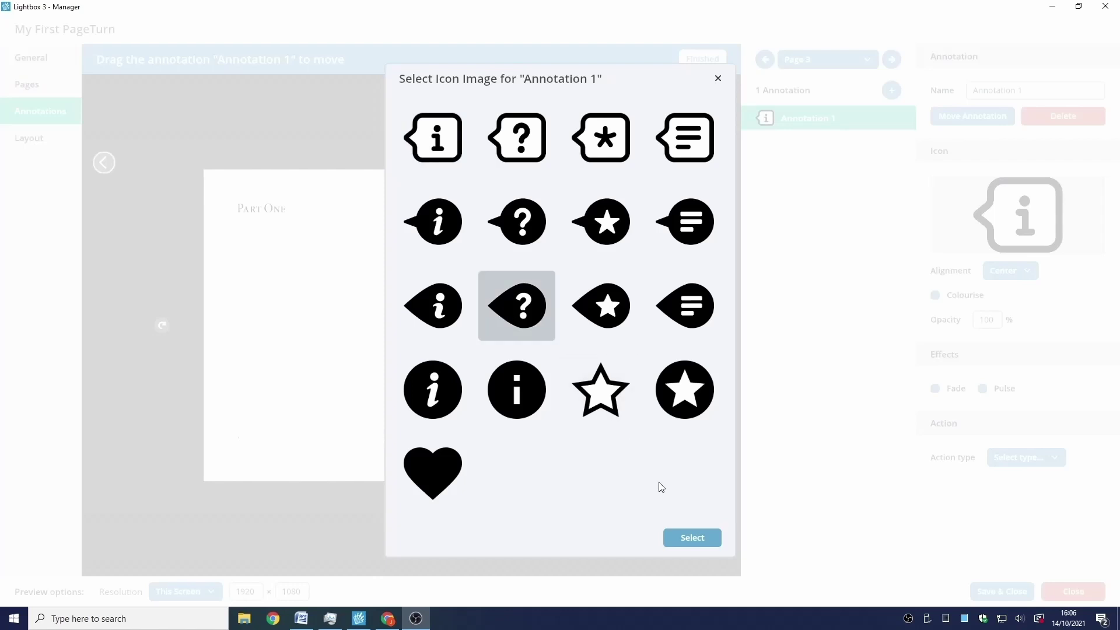
left_click(691, 546)
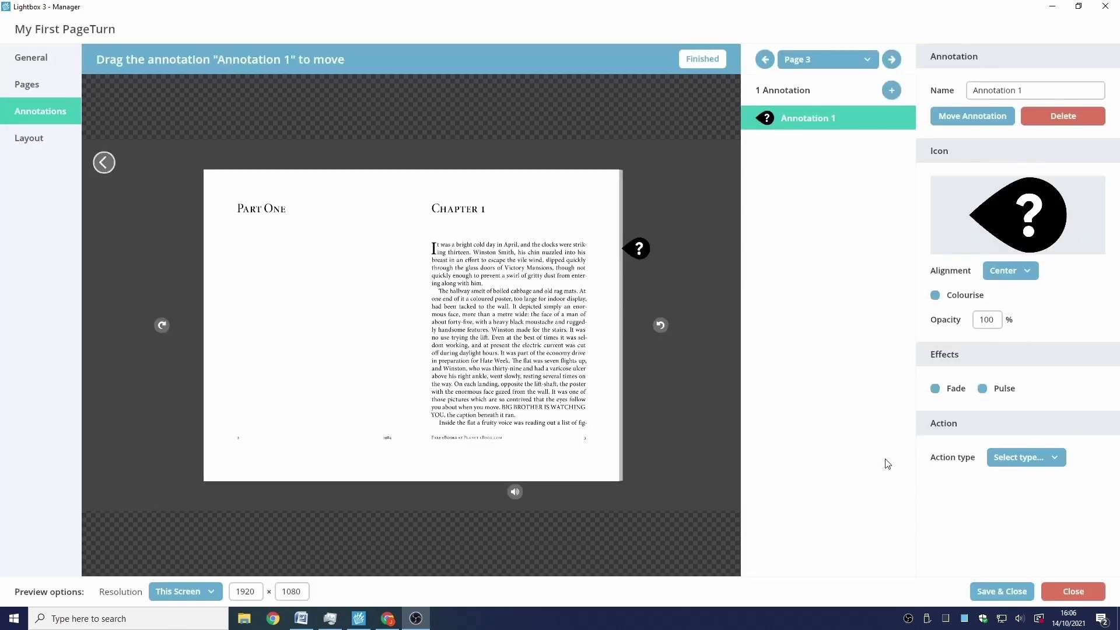
- Colourise the annotation icon's dark areas with red FF0000 and set its opacity to 57%
left_click(935, 294)
left_click(1052, 295)
left_click(1005, 294)
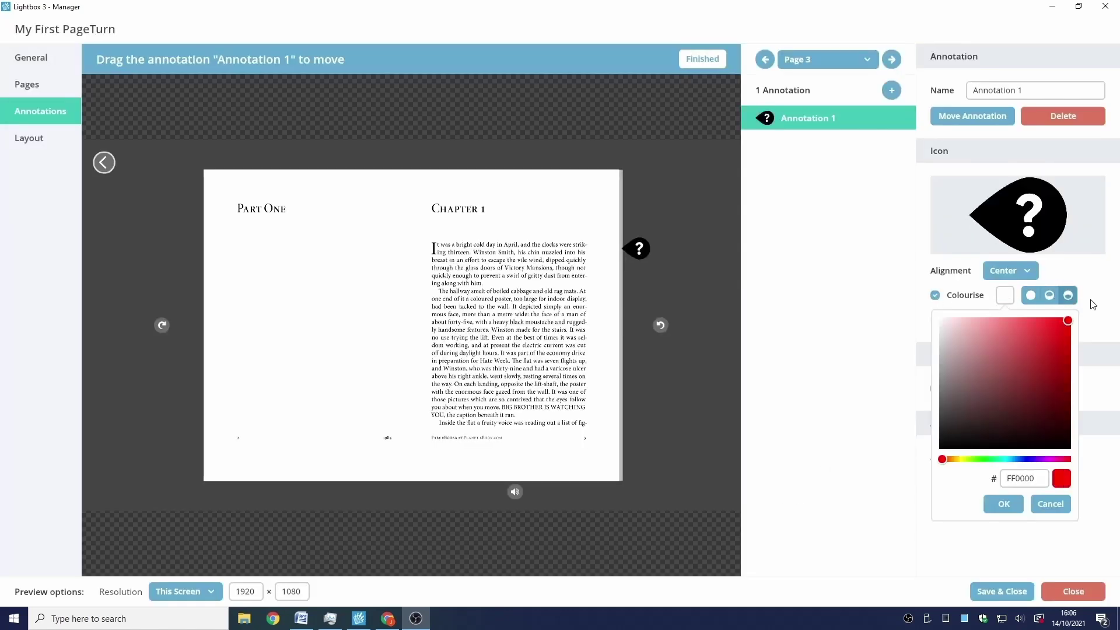
left_click(1006, 505)
left_click(1047, 297)
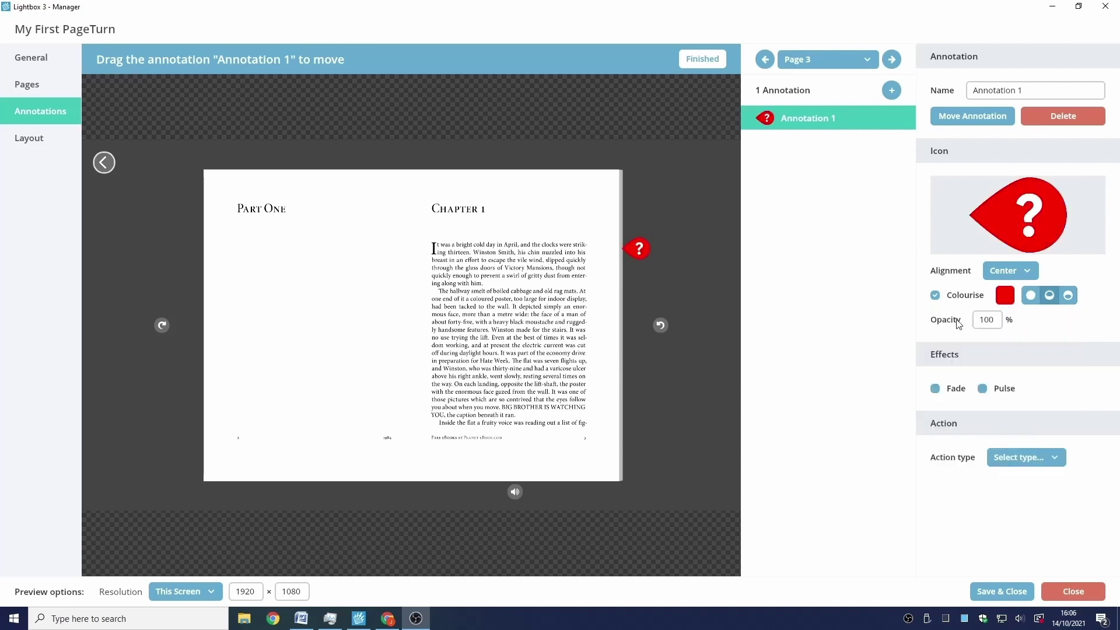
left_click_drag(1070, 345, 998, 345)
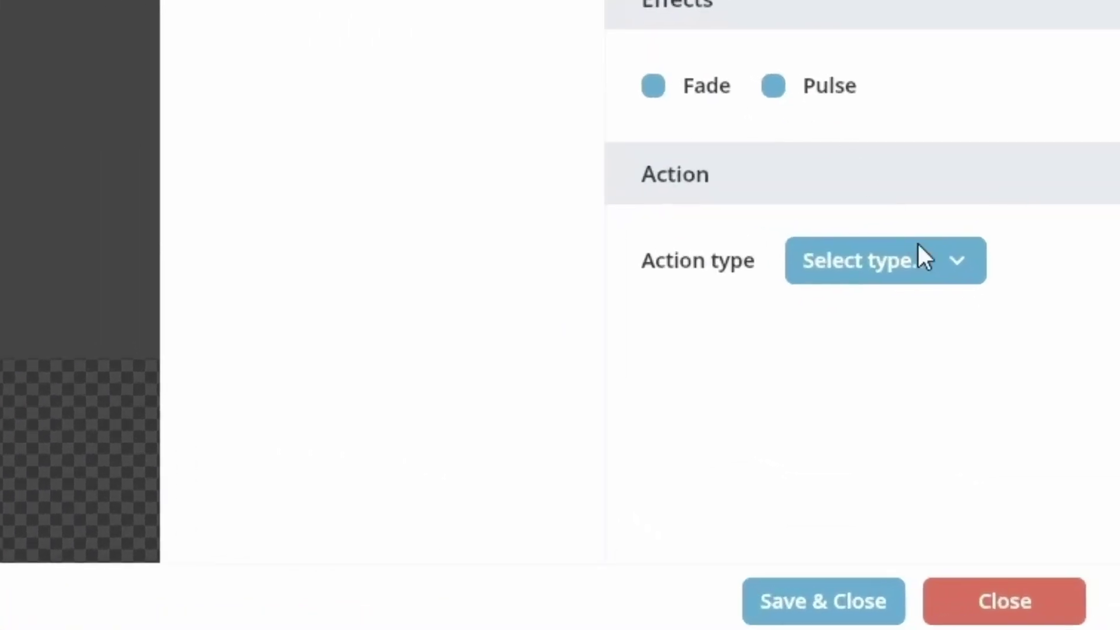
- Set the annotation's action type to Show Content and assign image 000185 as its media
left_click(919, 261)
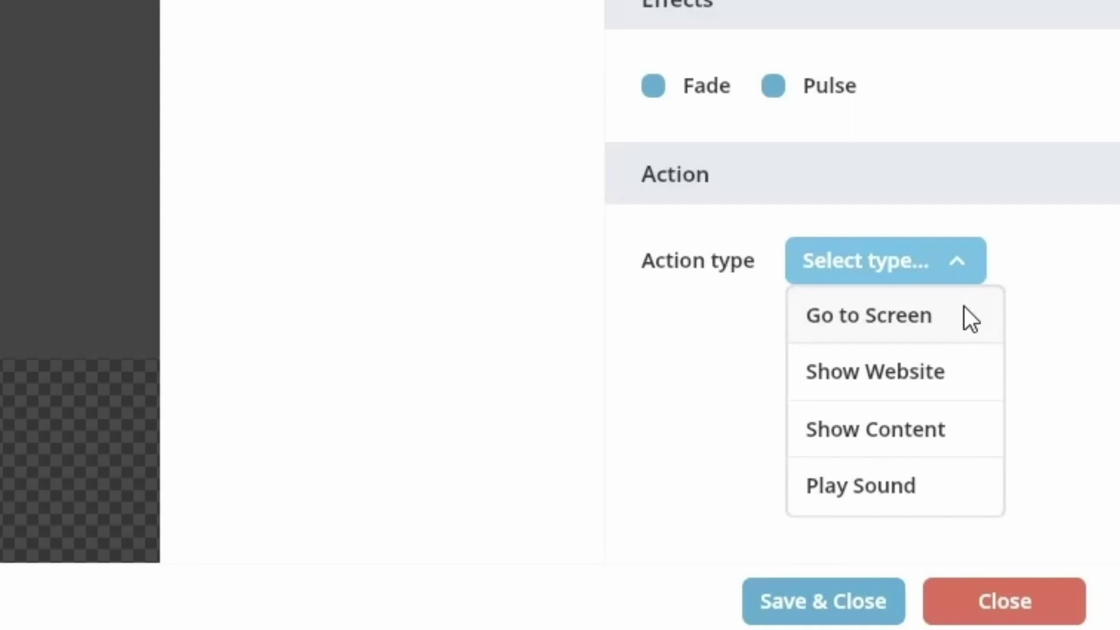
left_click(950, 429)
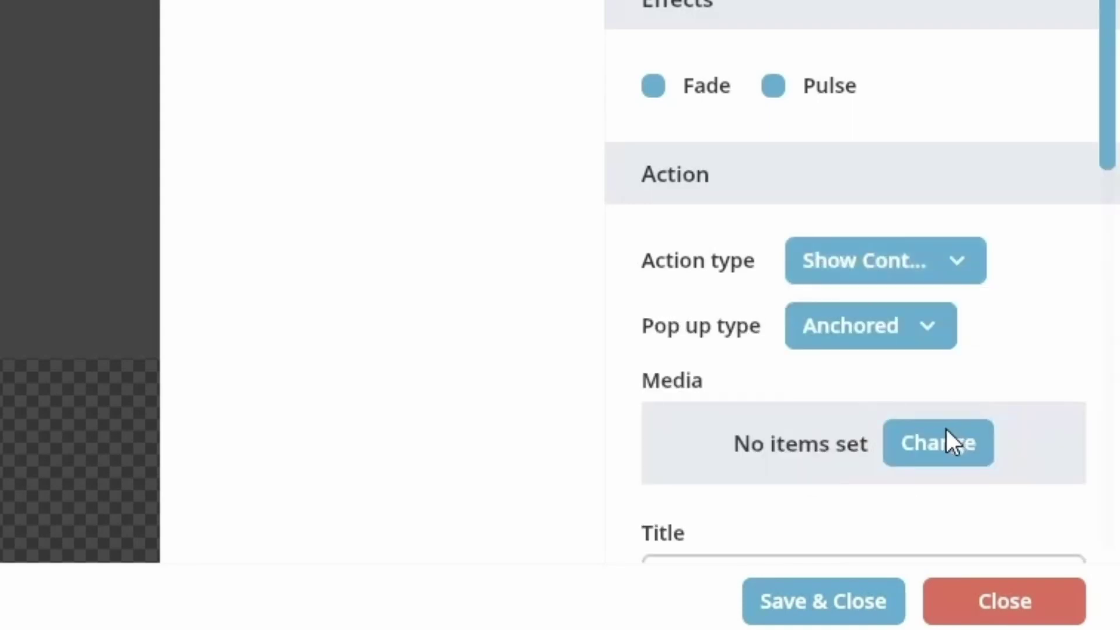
left_click(950, 438)
left_click(142, 92)
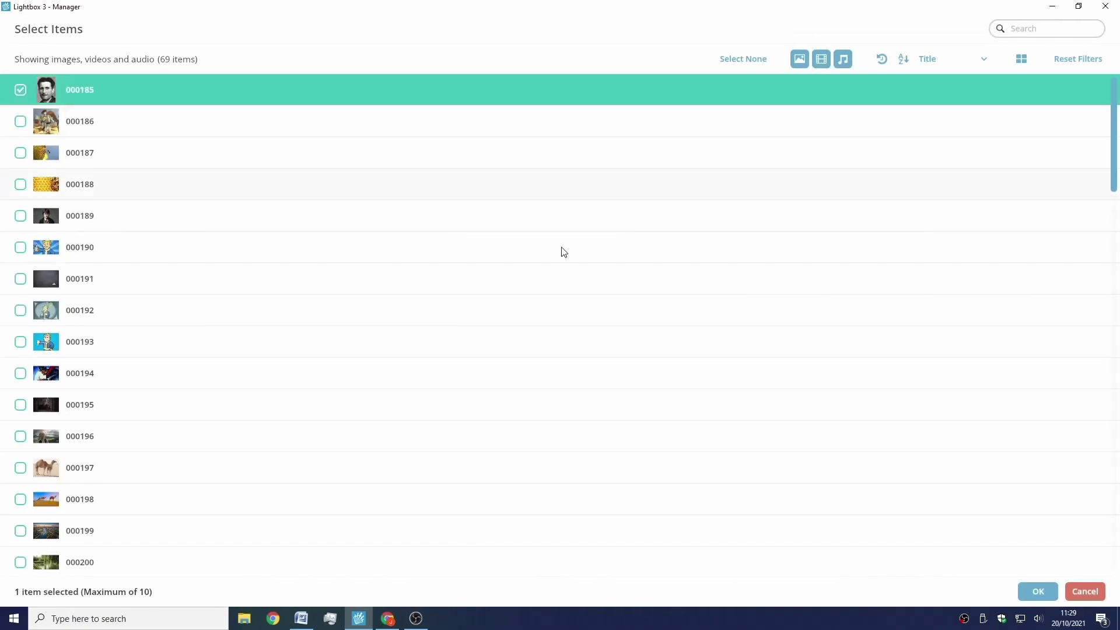
left_click(1039, 592)
- Enter the title George Orwell, subtitle Author and body "George Orwell wrote and published 1984 in 1949." for the annotation content
scroll(1015, 438, "down", 5)
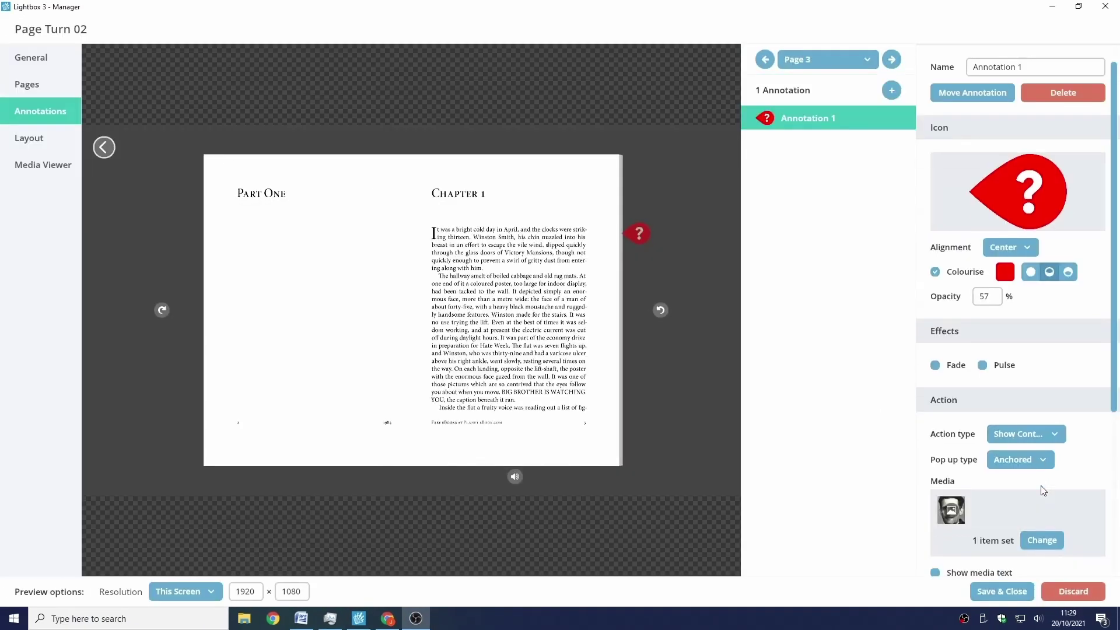
left_click(965, 368)
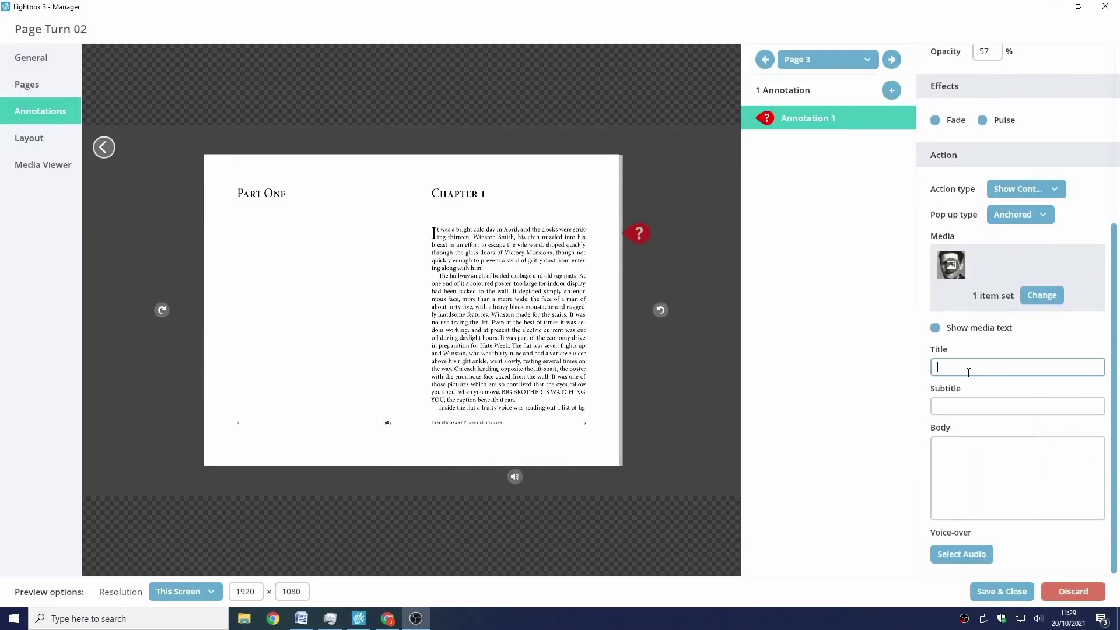
type("George Orwell")
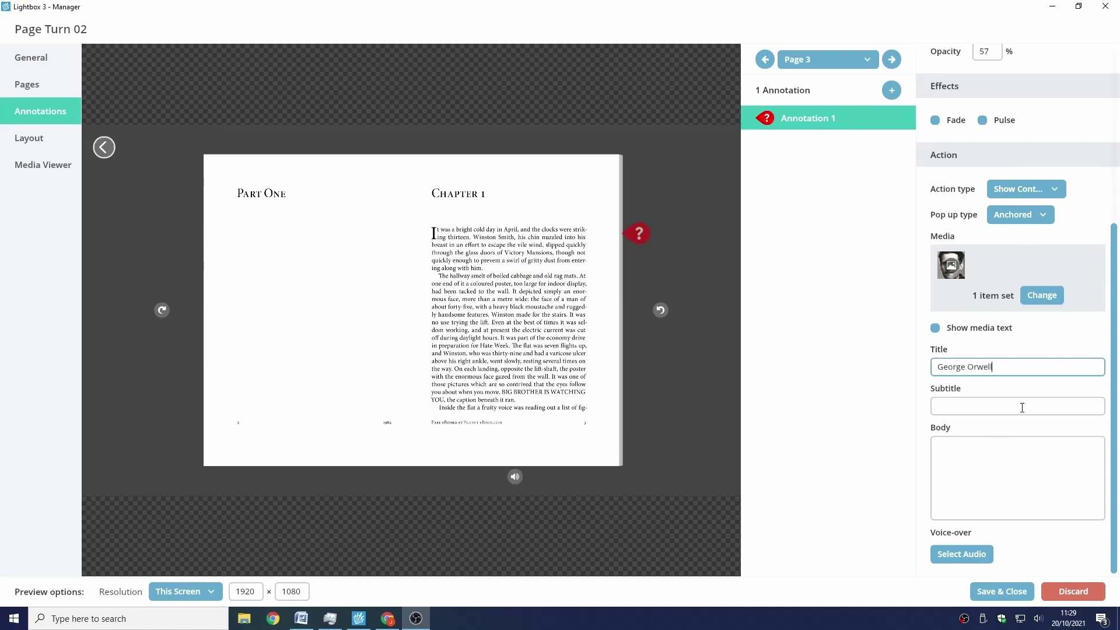
left_click(1016, 401)
left_click(1000, 451)
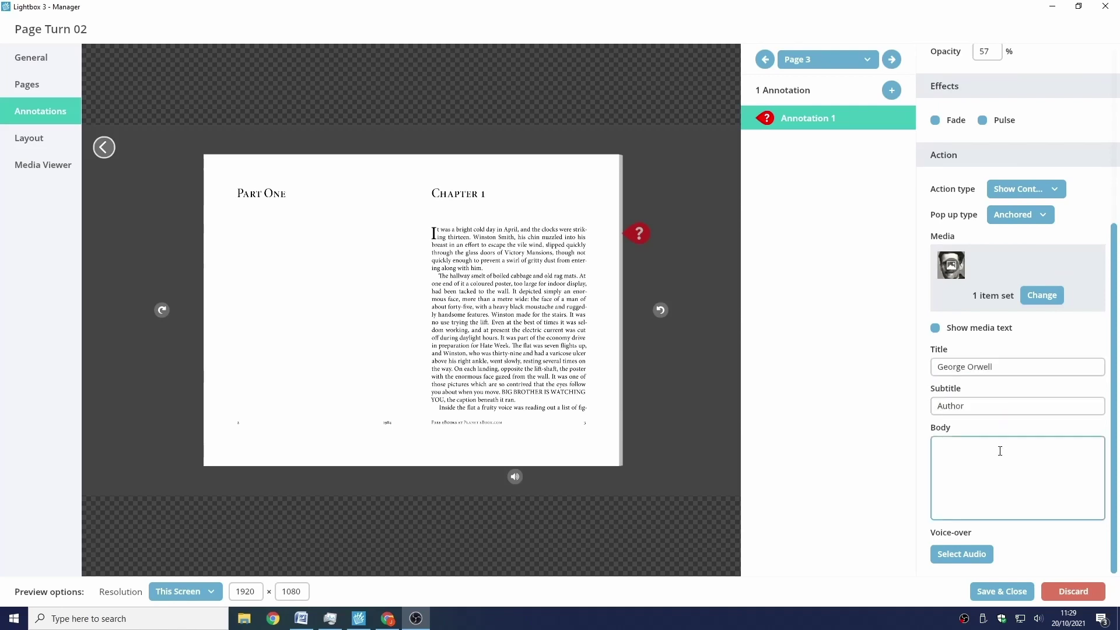
type("George Orwell wrote and published 1984")
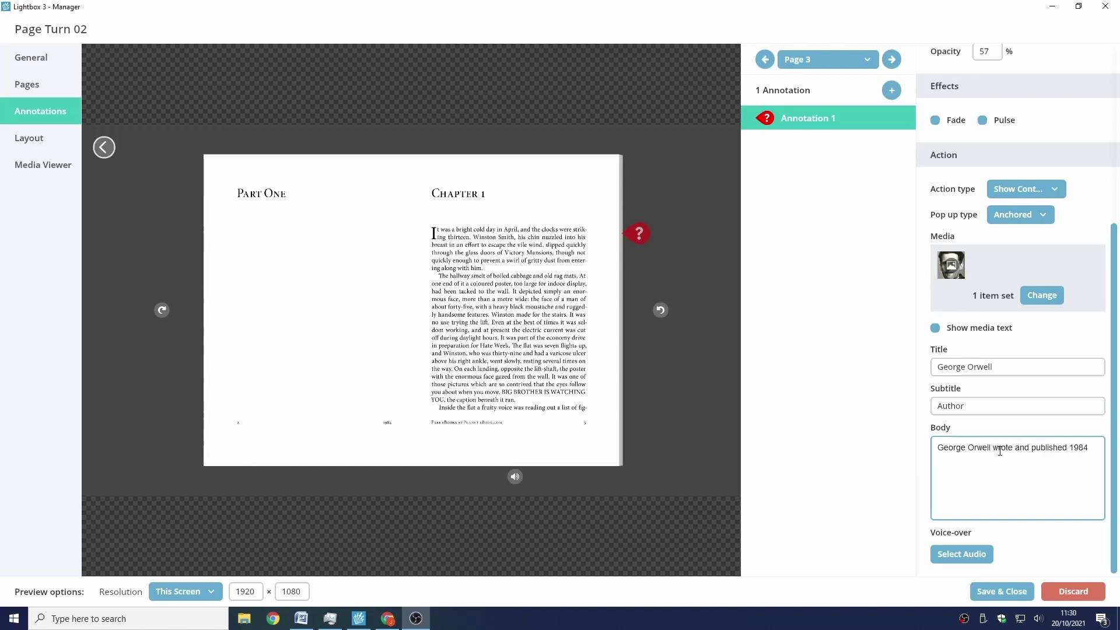
type(" in 19")
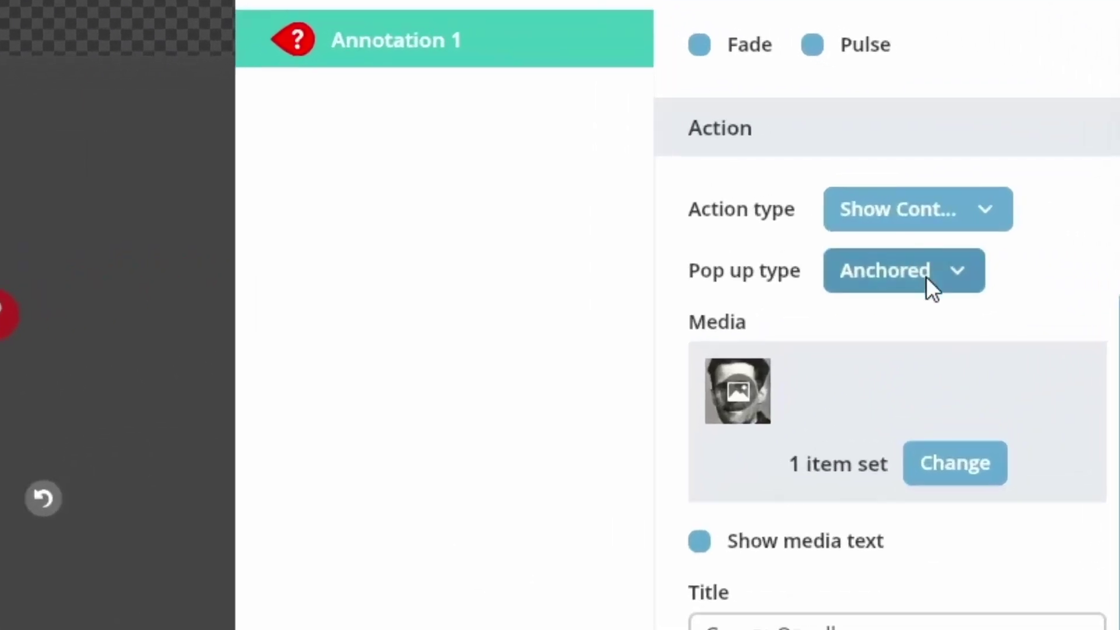
- View the annotation's pop up type options and the Media Viewer settings
left_click(926, 275)
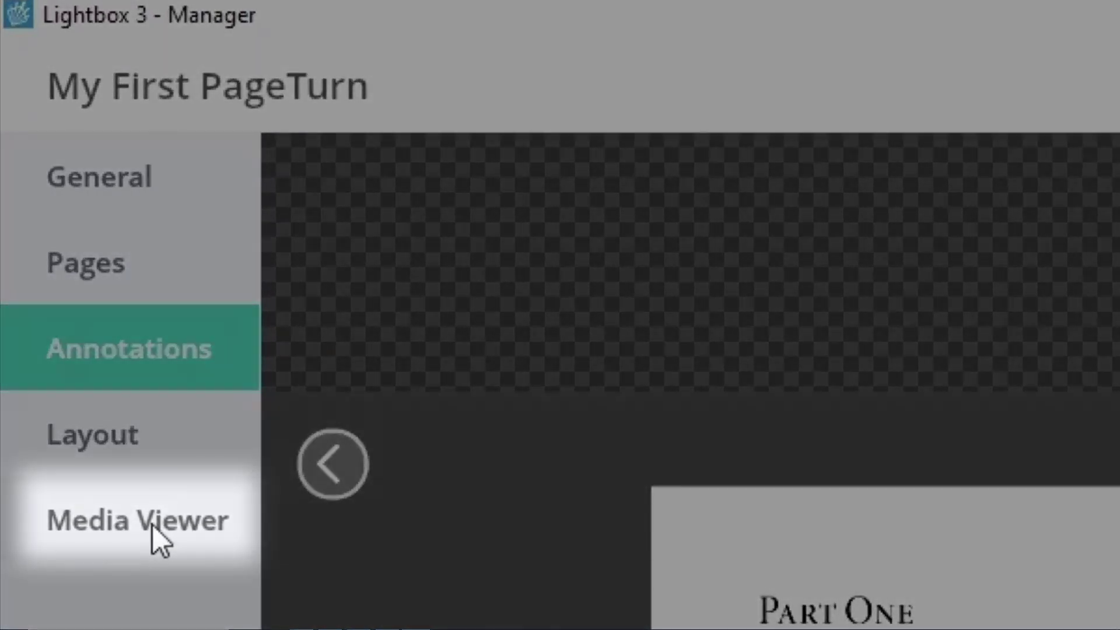
left_click(153, 525)
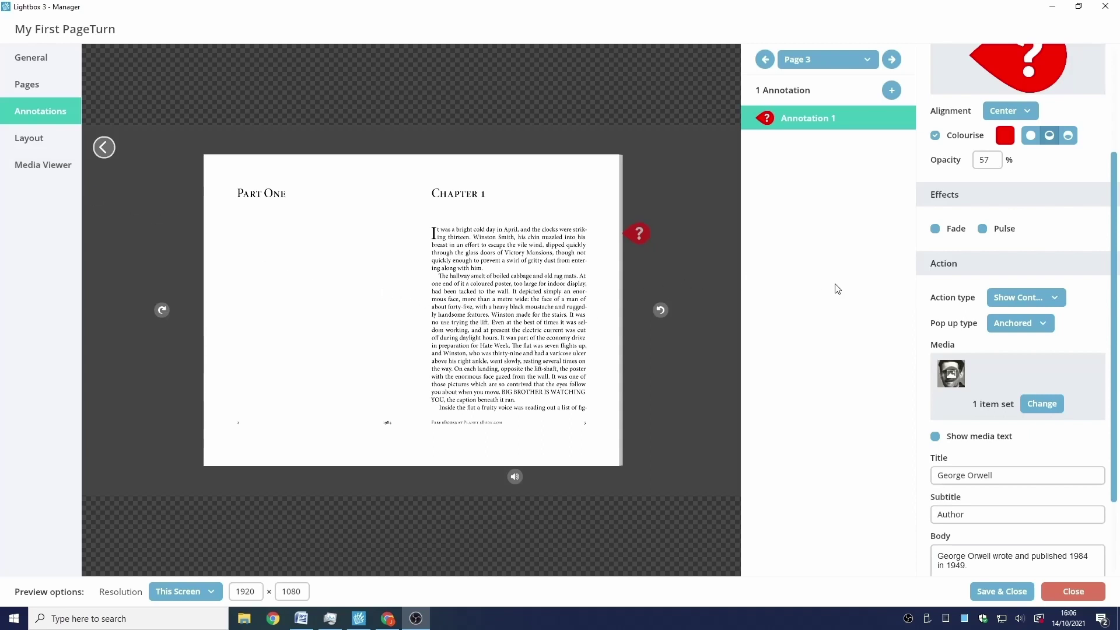
- Add a second annotation to page 3 with the Show Content action and image 000187 as its media
left_click(891, 92)
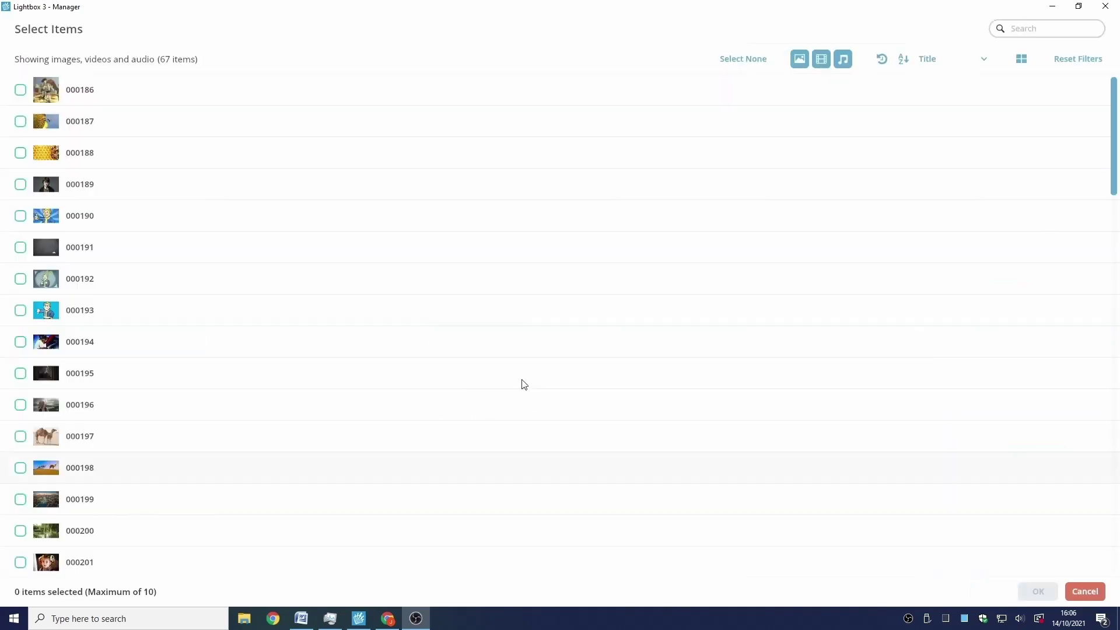
left_click(76, 121)
left_click(1036, 591)
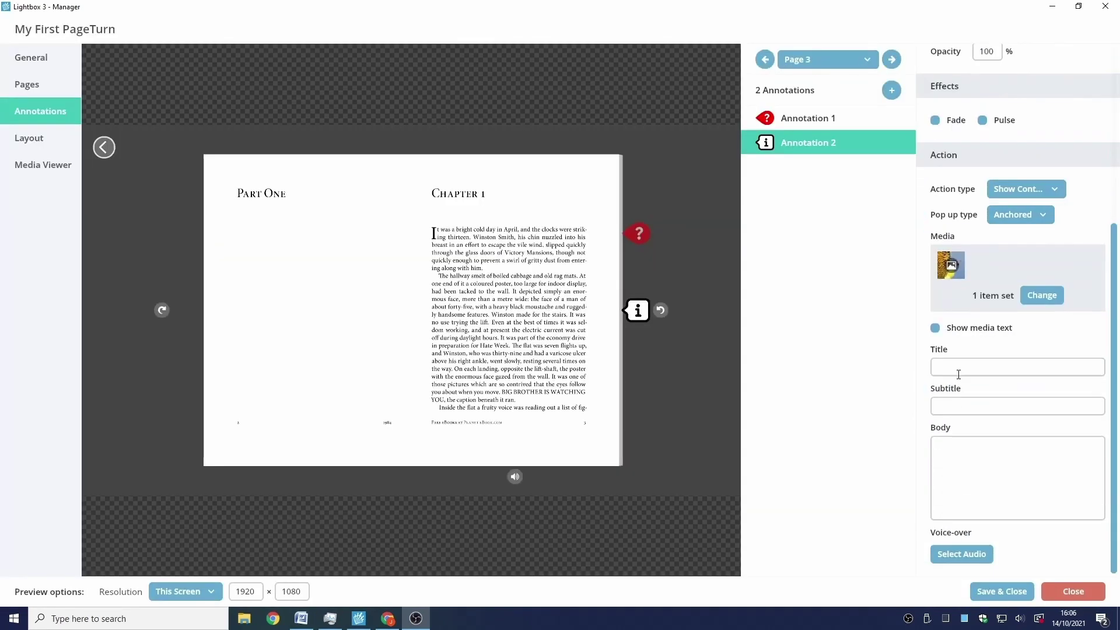
- Title the second annotation's content starting with "WATCH OUT! B"
left_click(959, 370)
type("WTAHC OUT!")
key("ctrl+a")
type("WATCH OUT")
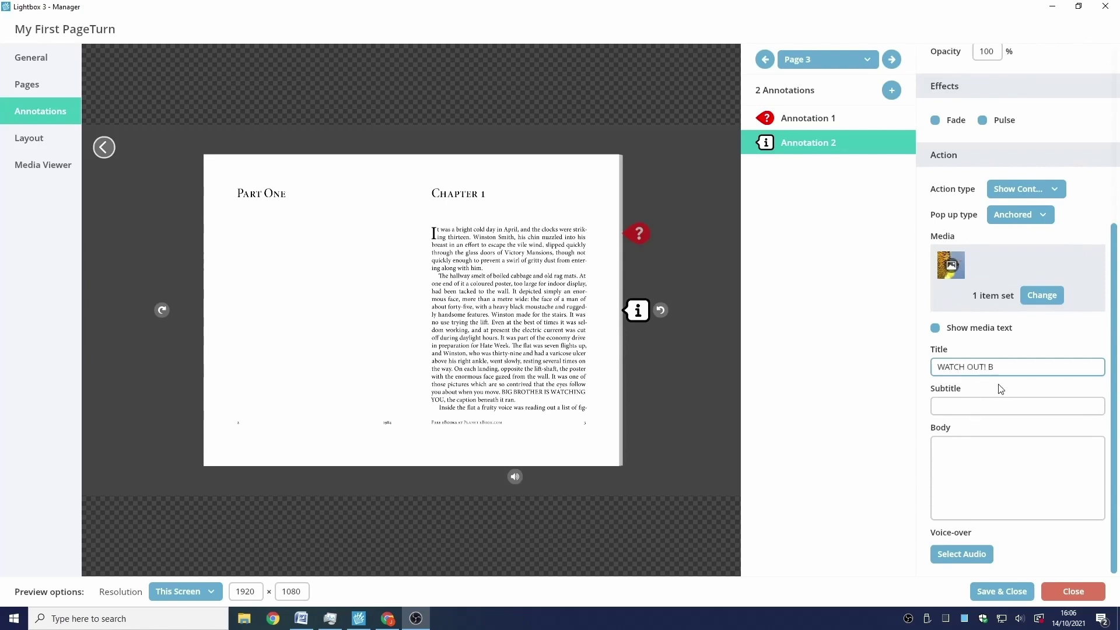
type("! B")
- Check the page 3 spread in the Pages settings and try the second annotation in the preview
left_click(35, 86)
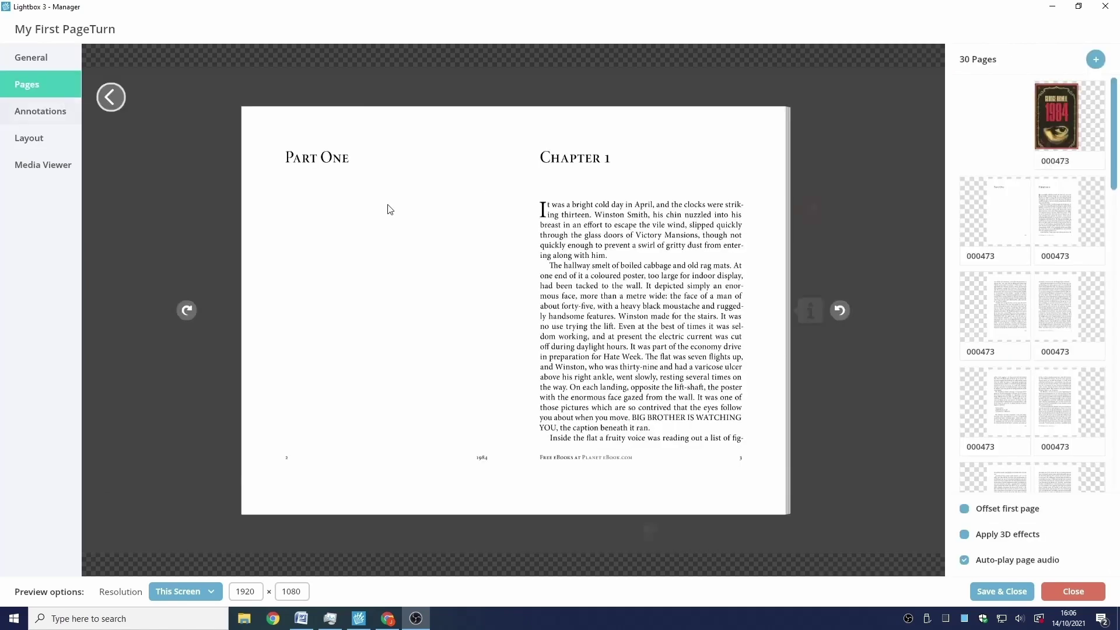
left_click(810, 313)
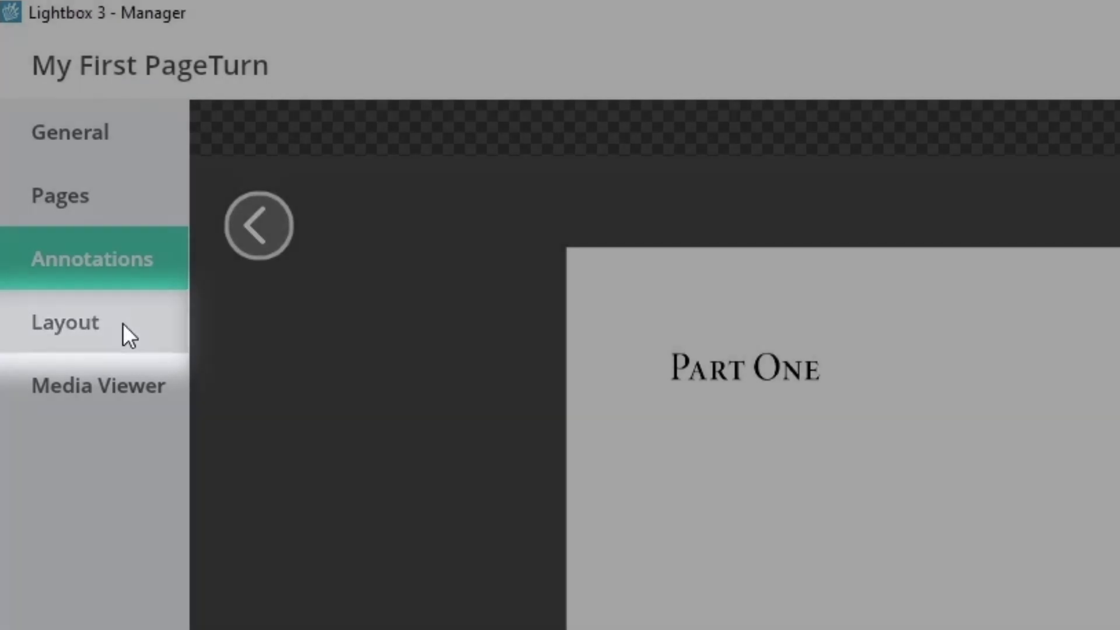
- Set the margin size in the layout settings to 110%
left_click(124, 324)
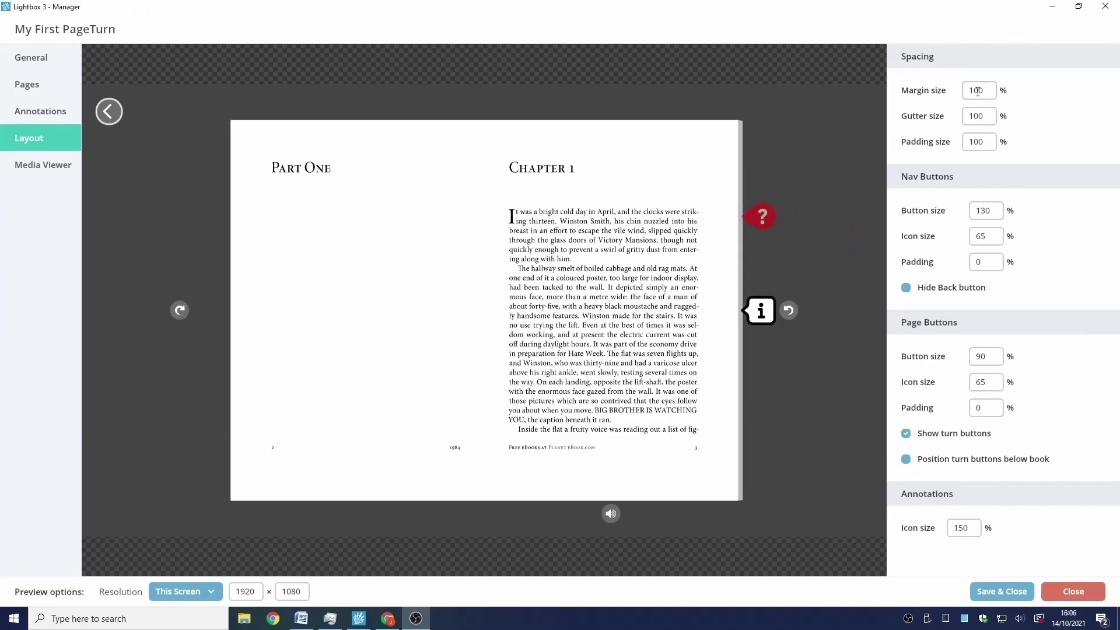
left_click(978, 91)
mouse_move(914, 123)
left_mouse_down()
mouse_move(935, 123)
mouse_move(918, 119)
left_mouse_up()
- Slightly reduce the nav button size and enlarge the page button size in the layout
left_click(986, 212)
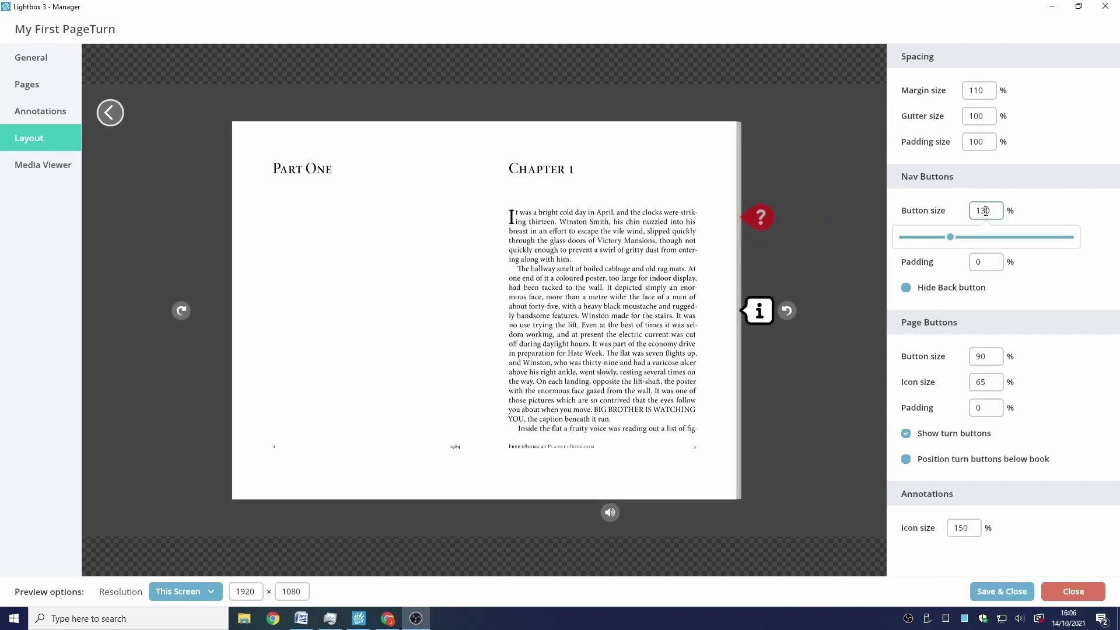
mouse_move(949, 242)
left_mouse_down()
mouse_move(973, 242)
mouse_move(946, 241)
left_mouse_up()
left_click(985, 357)
left_click_drag(940, 384, 957, 387)
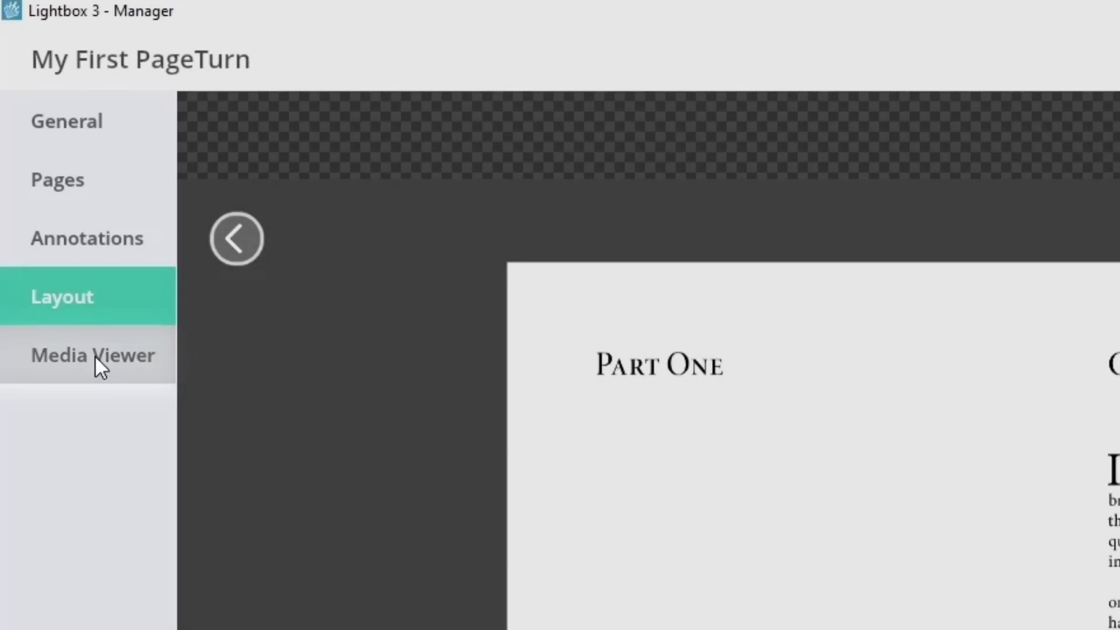
- Enable multi-touch zooming in the Media Viewer settings and set its button size to 105%
left_click(95, 356)
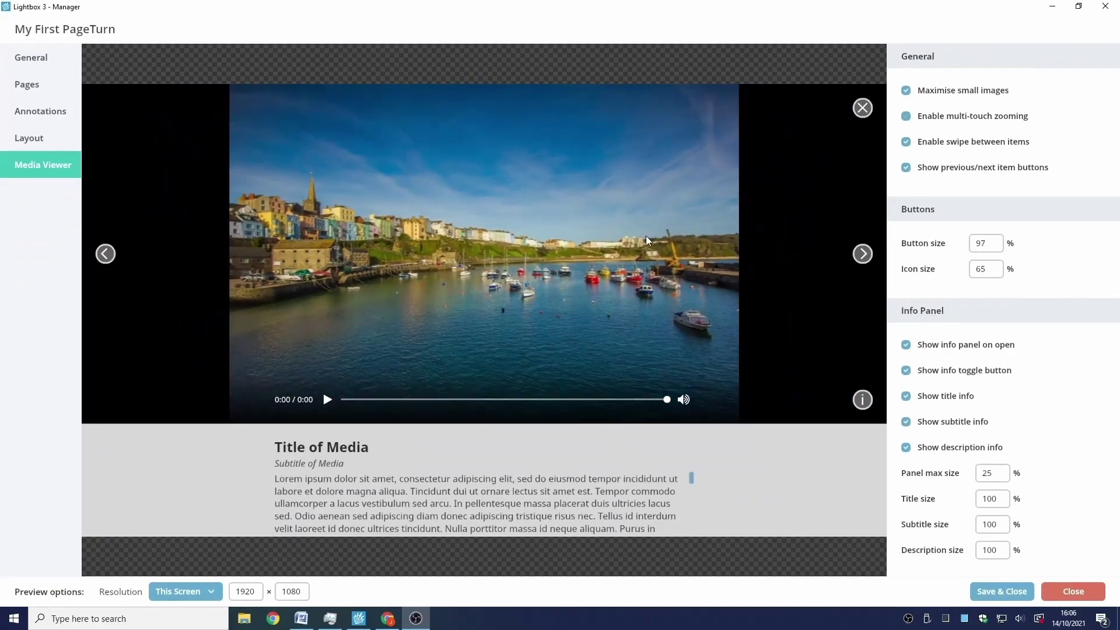
left_click(916, 119)
left_click(986, 242)
mouse_move(938, 274)
left_mouse_down()
mouse_move(980, 282)
mouse_move(941, 275)
left_mouse_up()
- Set the Media Viewer info panel's maximum size to 28%
left_click(984, 472)
mouse_move(958, 501)
left_mouse_down()
mouse_move(984, 500)
mouse_move(958, 499)
left_mouse_up()
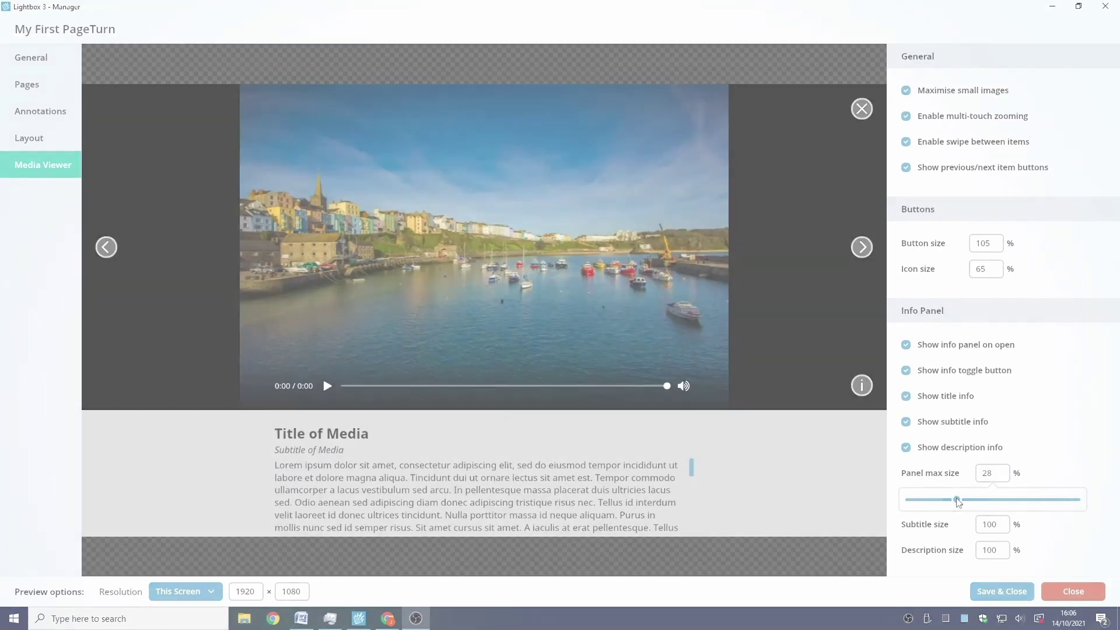